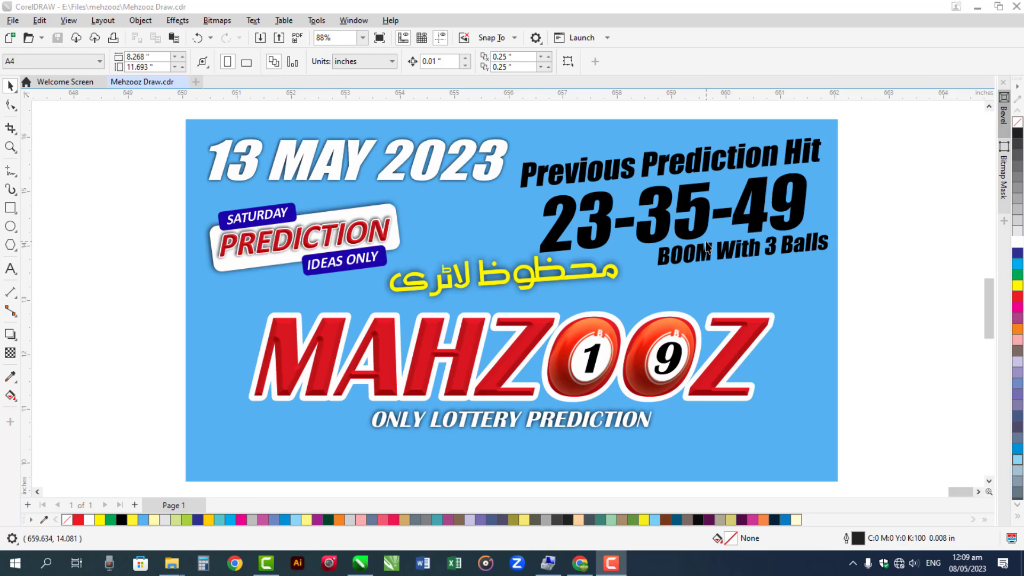
- Examine the 6 May 2023 prediction slide with its main balls, result and hot options
scroll(747, 251, down, 1)
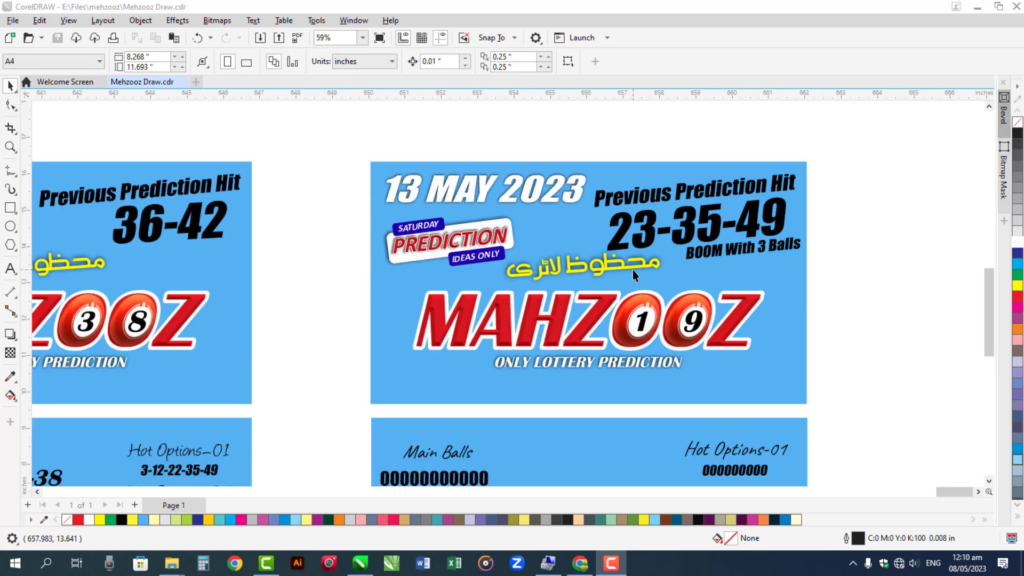
click(38, 492)
click(37, 492)
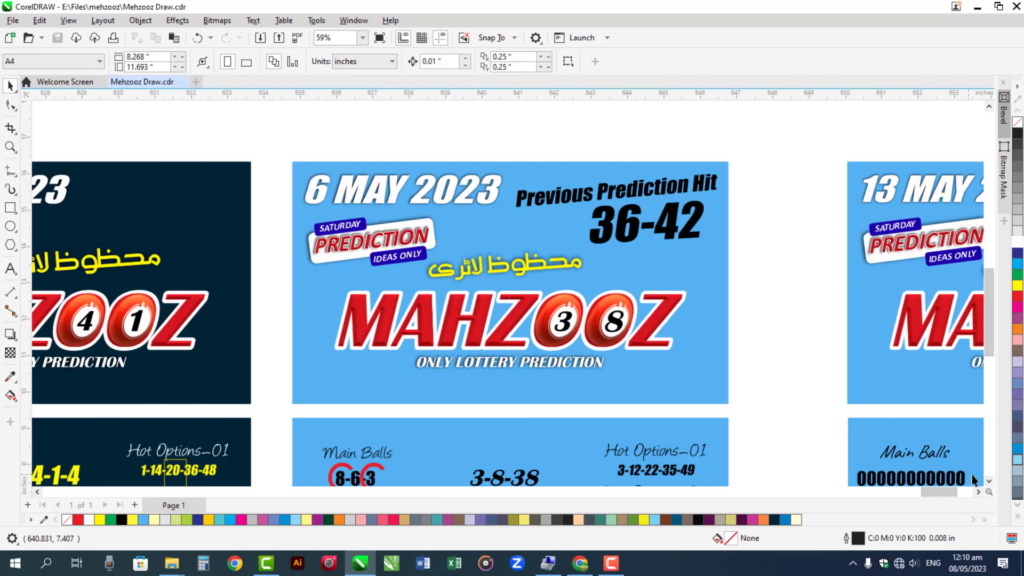
click(990, 481)
click(989, 481)
click(989, 480)
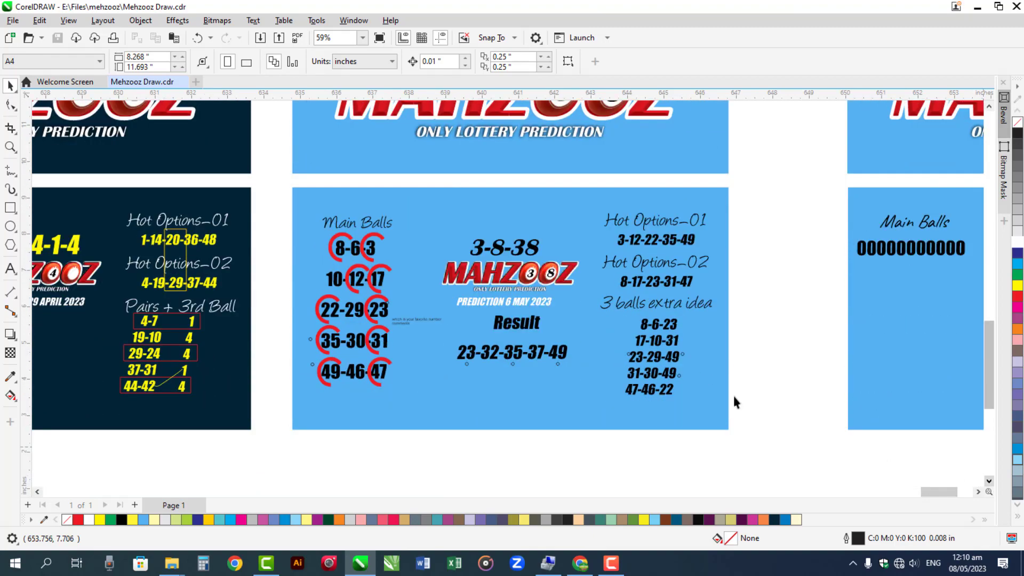
scroll(539, 277, up, 1)
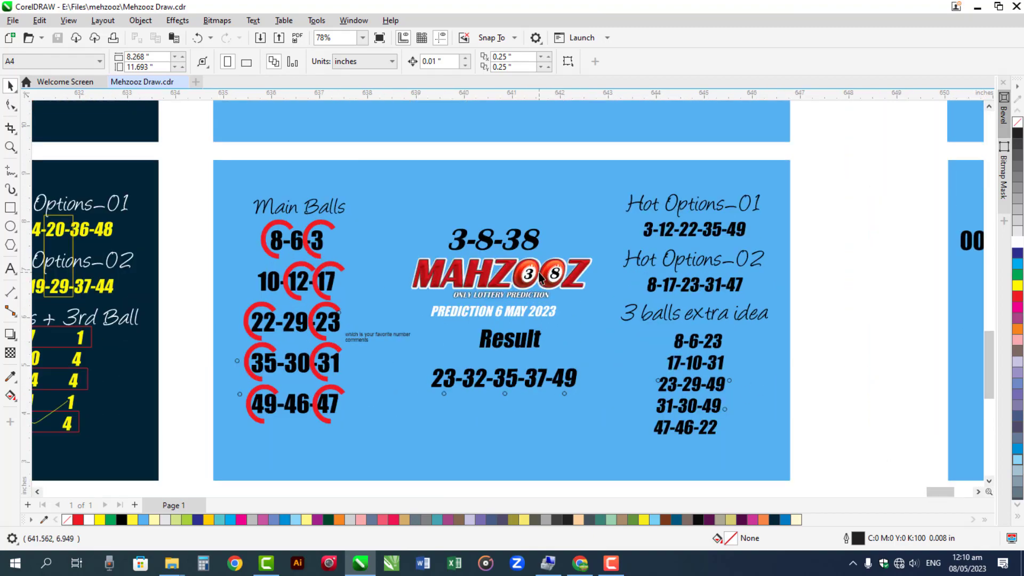
scroll(534, 346, up, 1)
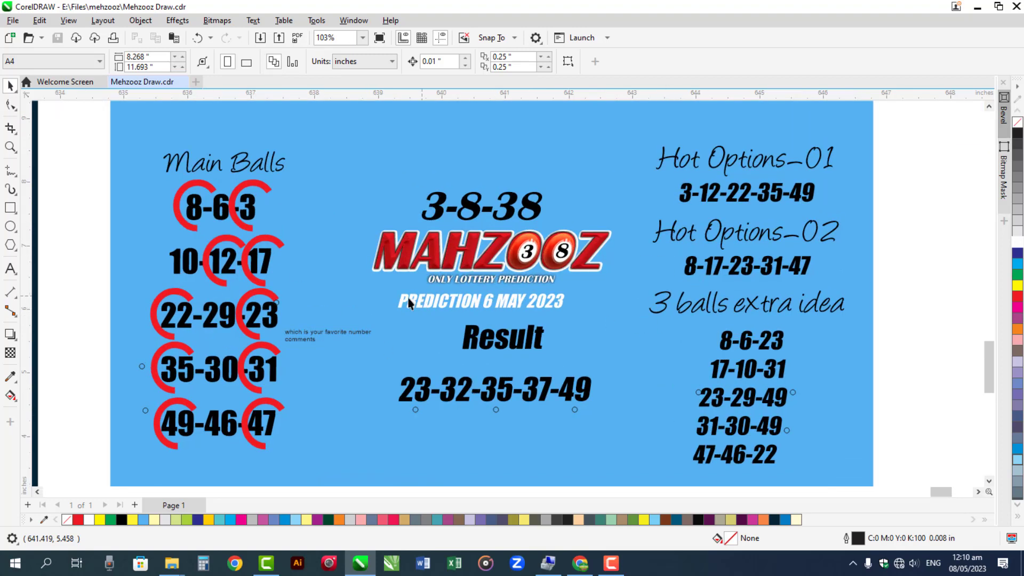
click(9, 265)
drag(404, 369, 413, 421)
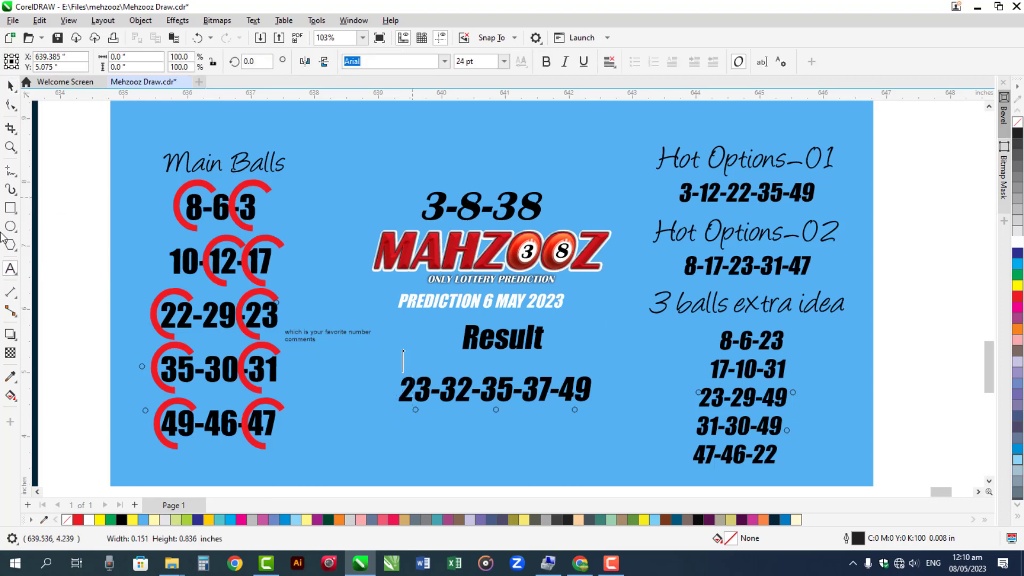
click(10, 86)
- Draw freehand loops linking 23, 35 and 49 in the 6 May result to the same numbers under Main Balls
mouse_move(400, 365)
mouse_down()
mouse_move(432, 375)
mouse_move(389, 375)
mouse_move(393, 406)
mouse_move(417, 421)
mouse_move(435, 365)
mouse_move(372, 380)
mouse_move(313, 339)
mouse_move(281, 287)
mouse_move(239, 299)
mouse_move(236, 329)
mouse_move(251, 342)
mouse_move(284, 329)
mouse_move(285, 293)
mouse_up()
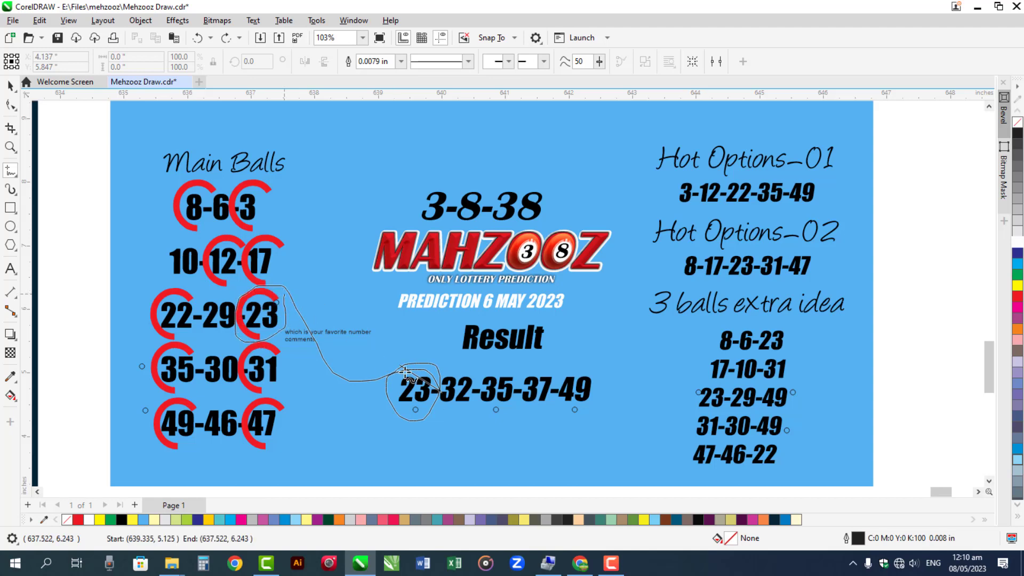
mouse_move(485, 366)
mouse_down()
mouse_move(481, 405)
mouse_move(506, 409)
mouse_move(513, 379)
mouse_move(495, 364)
mouse_move(132, 392)
mouse_move(144, 349)
mouse_move(166, 336)
mouse_move(196, 362)
mouse_move(164, 383)
mouse_up()
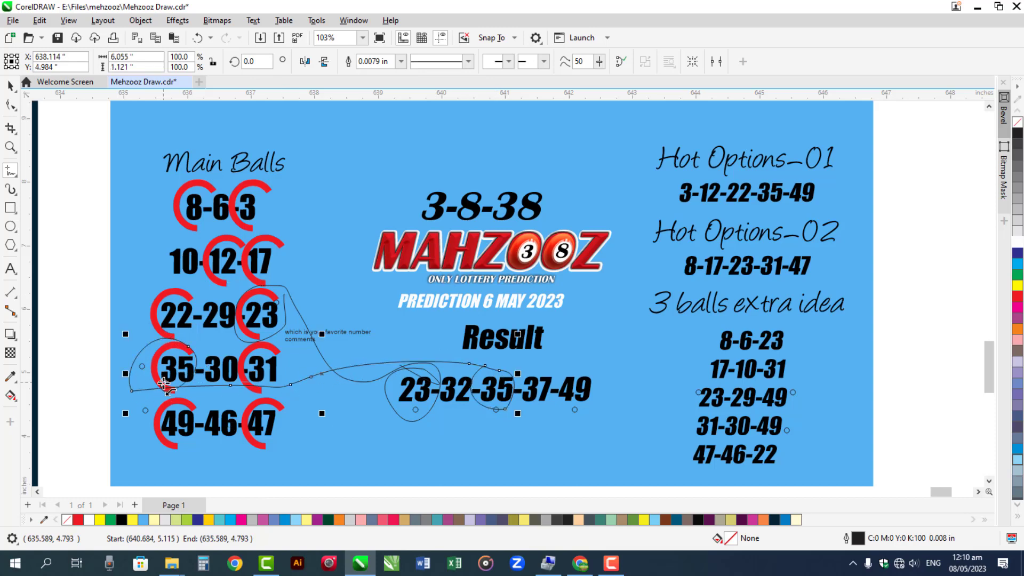
mouse_move(570, 366)
mouse_down()
mouse_move(551, 392)
mouse_move(562, 410)
mouse_move(589, 403)
mouse_move(586, 372)
mouse_move(565, 369)
mouse_move(538, 406)
mouse_move(400, 445)
mouse_move(257, 462)
mouse_move(165, 455)
mouse_move(144, 426)
mouse_move(166, 399)
mouse_move(189, 404)
mouse_move(172, 447)
mouse_move(159, 433)
mouse_move(176, 445)
mouse_up()
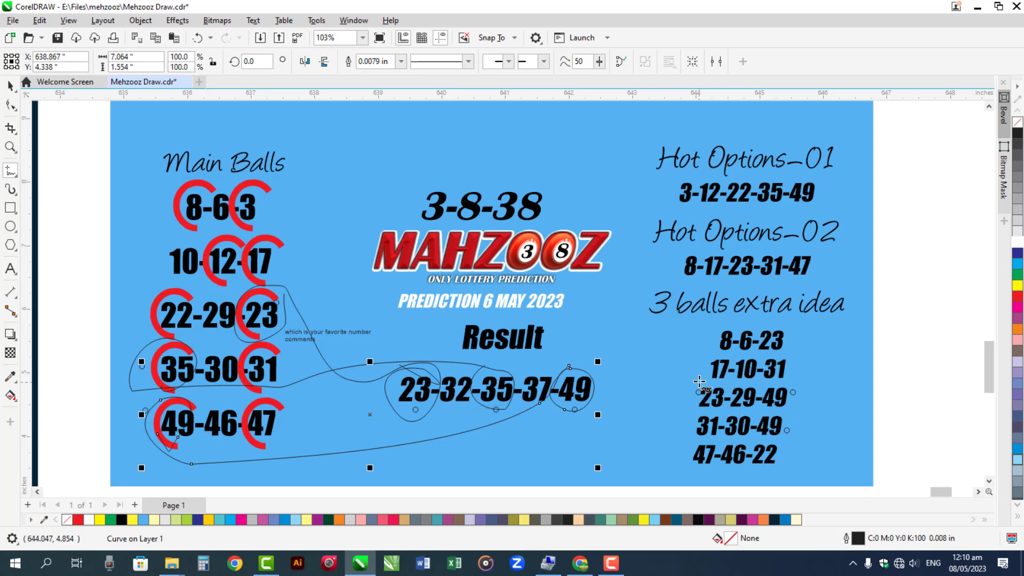
- Circle 23 and 49 in 23-29-49 and 49 in 31-30-49 freehand, and draw tick marks above 23, 35 and 49 in the result
mouse_move(699, 382)
mouse_down()
mouse_move(693, 408)
mouse_move(715, 397)
mouse_move(703, 378)
mouse_up()
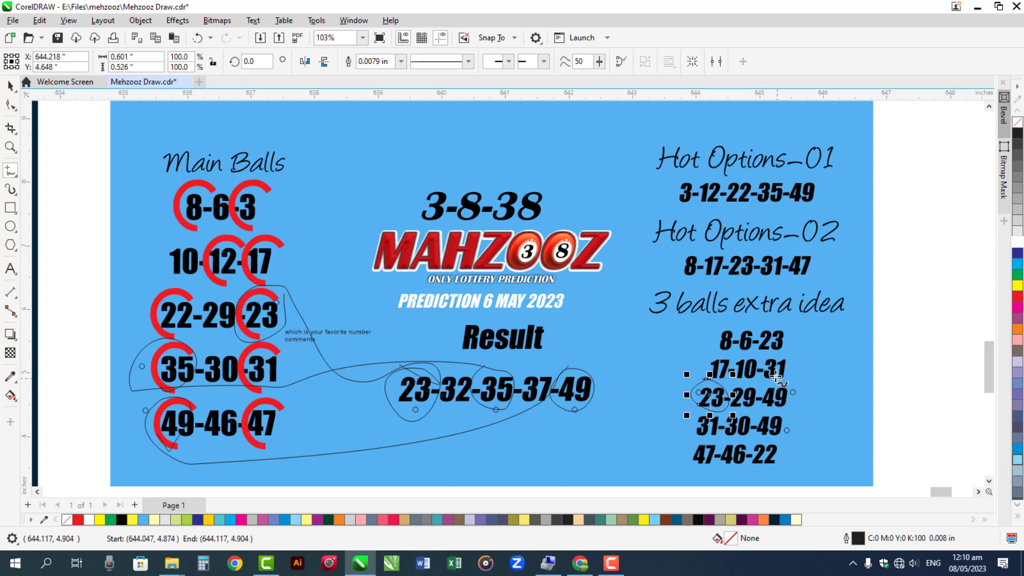
drag(776, 376, 773, 376)
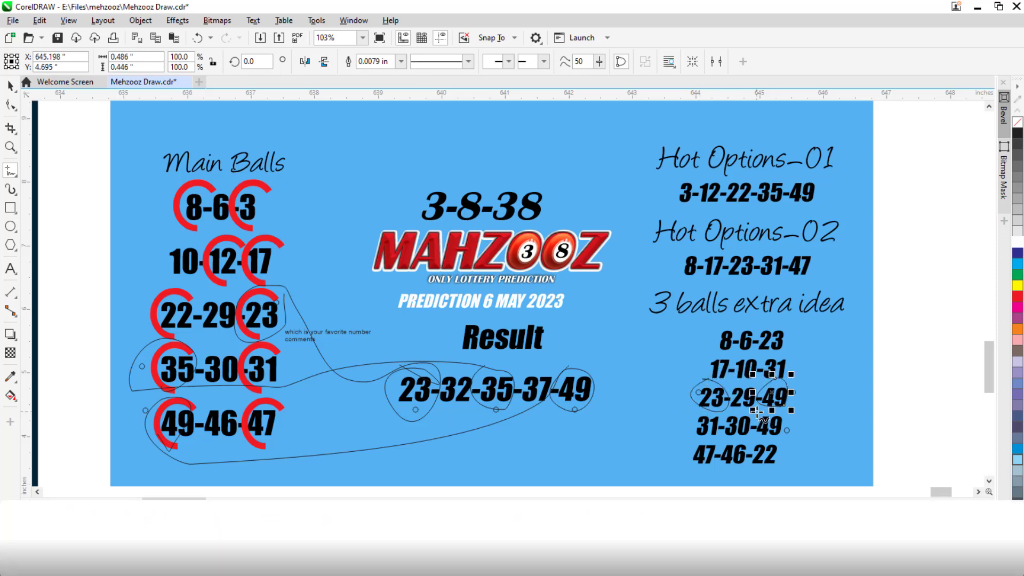
mouse_move(758, 411)
mouse_down()
mouse_move(756, 436)
mouse_move(792, 440)
mouse_move(776, 412)
mouse_move(768, 421)
mouse_move(772, 412)
mouse_up()
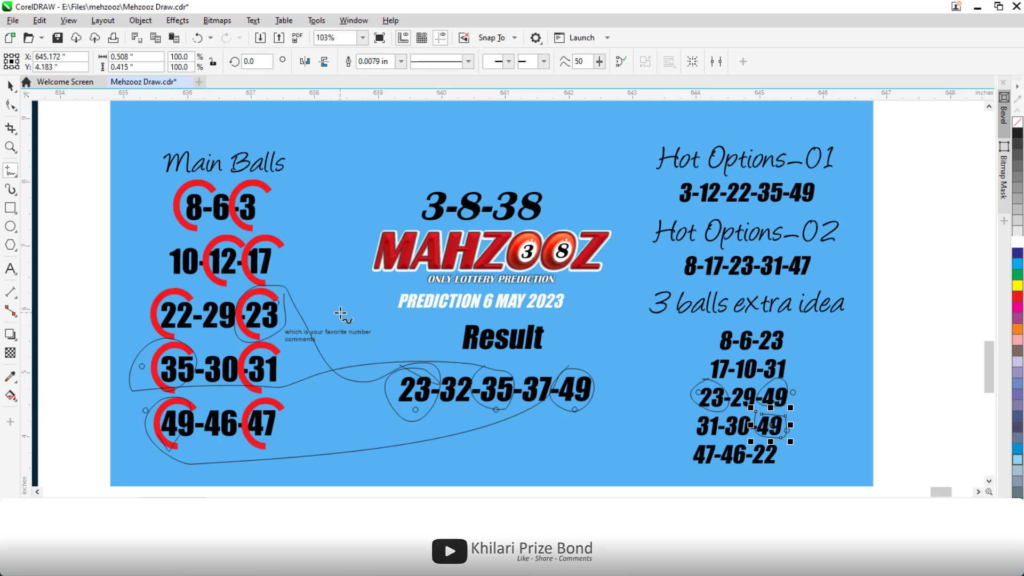
mouse_move(380, 341)
mouse_down()
mouse_move(392, 374)
mouse_move(432, 333)
mouse_move(540, 343)
mouse_move(565, 370)
mouse_move(613, 326)
mouse_up()
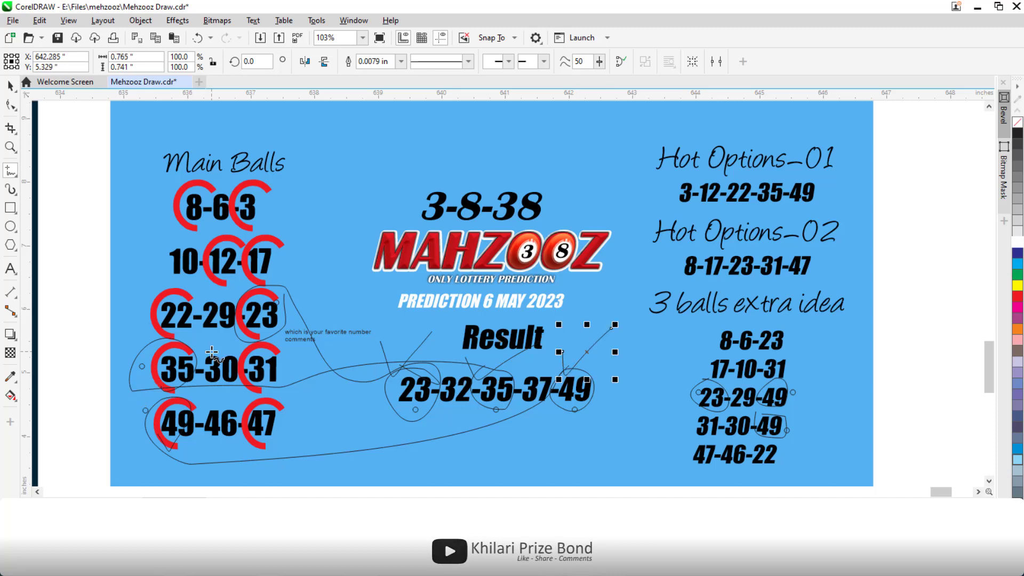
- Review the 13 May 2023 prediction slides, both the cover and the number template below it
scroll(123, 324, down, 2)
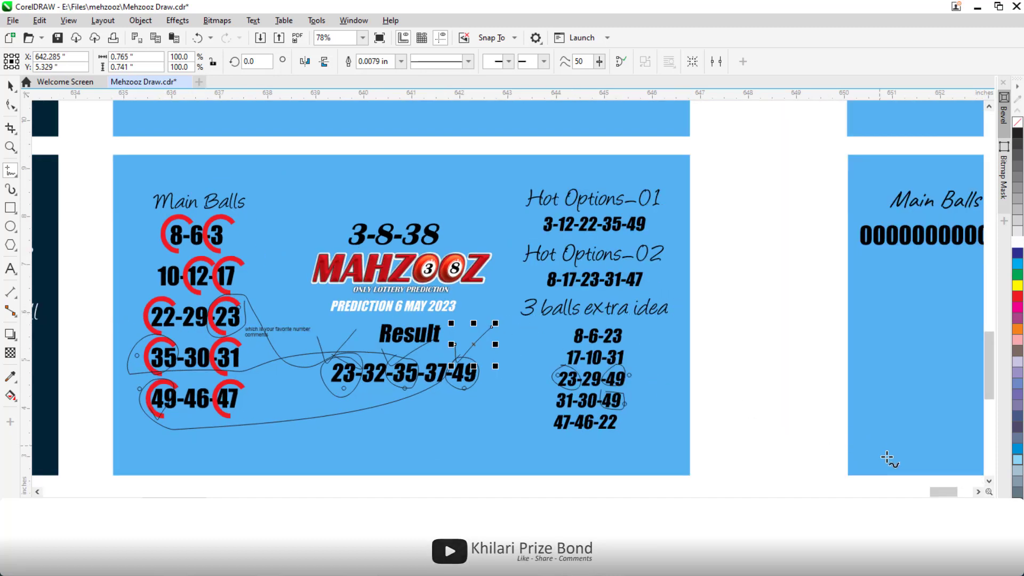
click(978, 493)
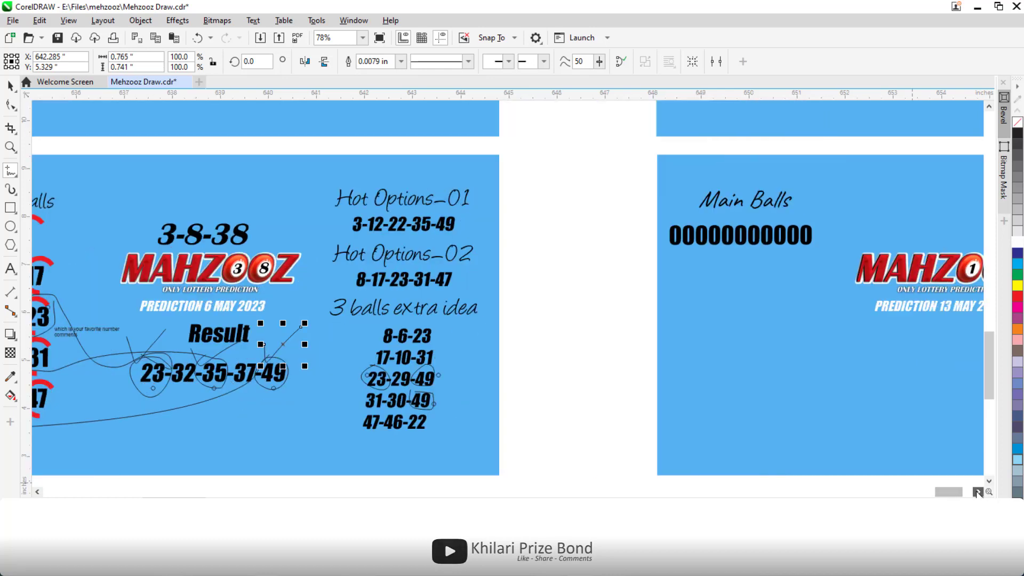
click(978, 493)
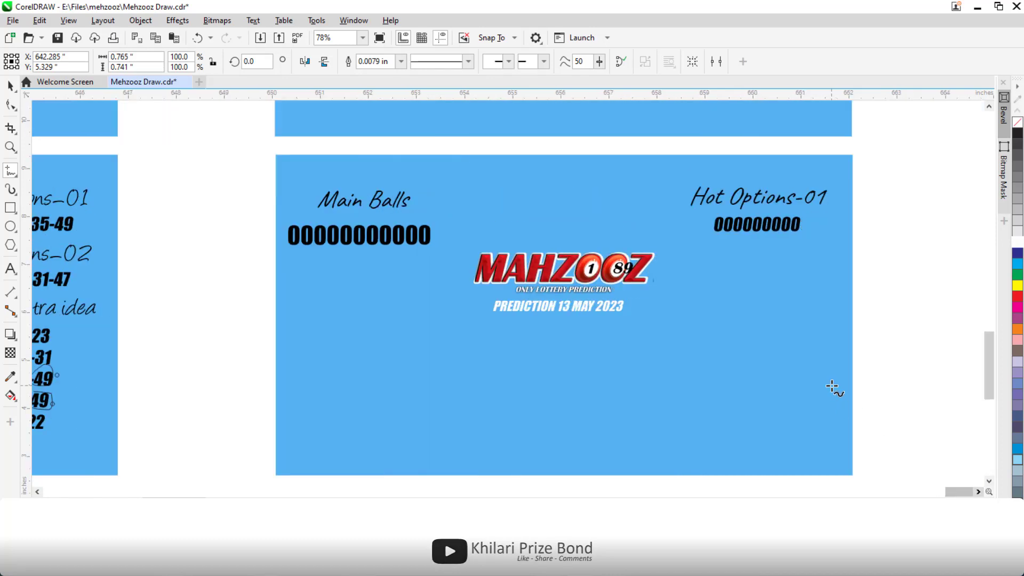
scroll(696, 259, up, 1)
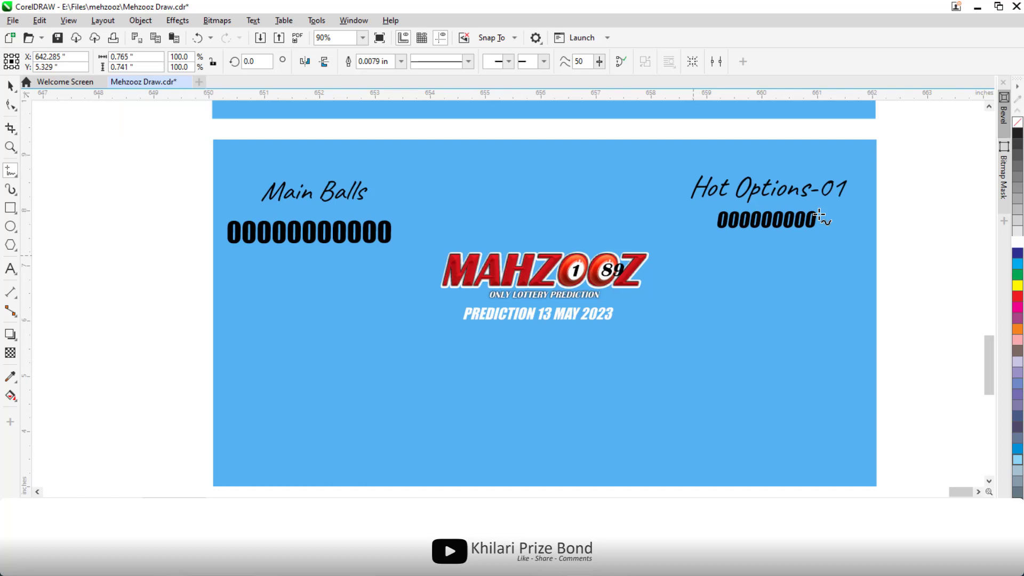
click(990, 108)
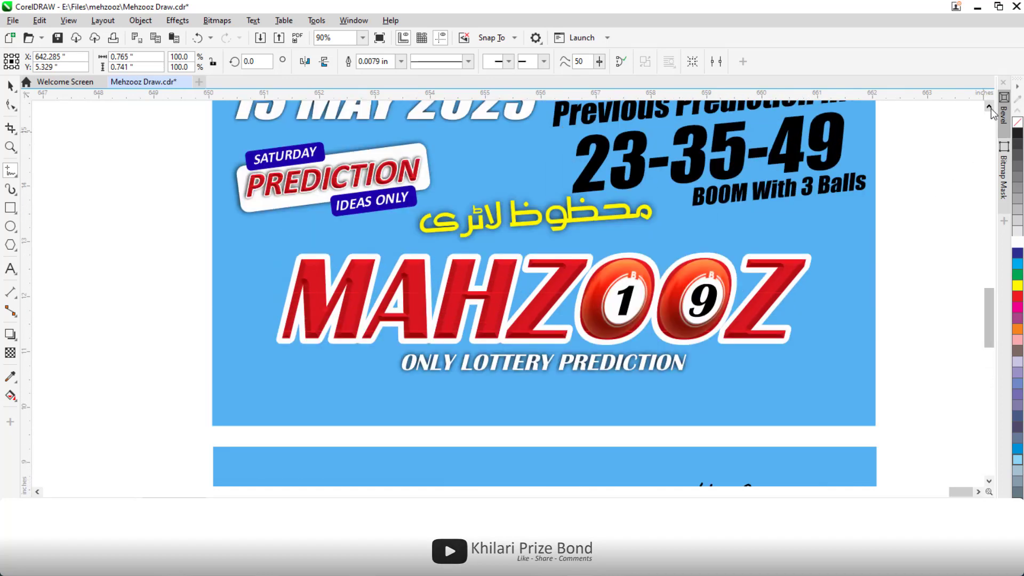
click(989, 108)
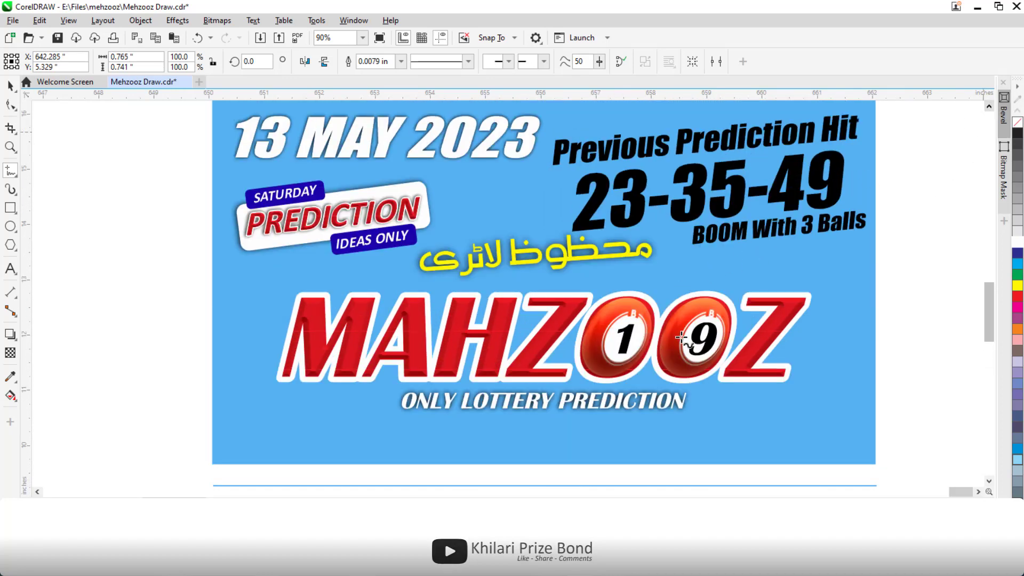
scroll(735, 343, down, 1)
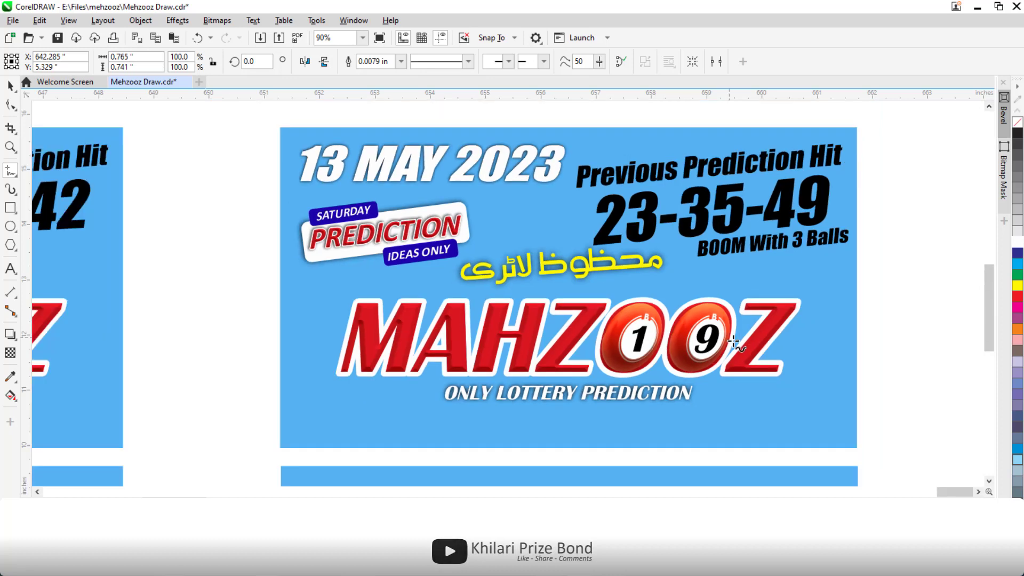
scroll(735, 343, down, 2)
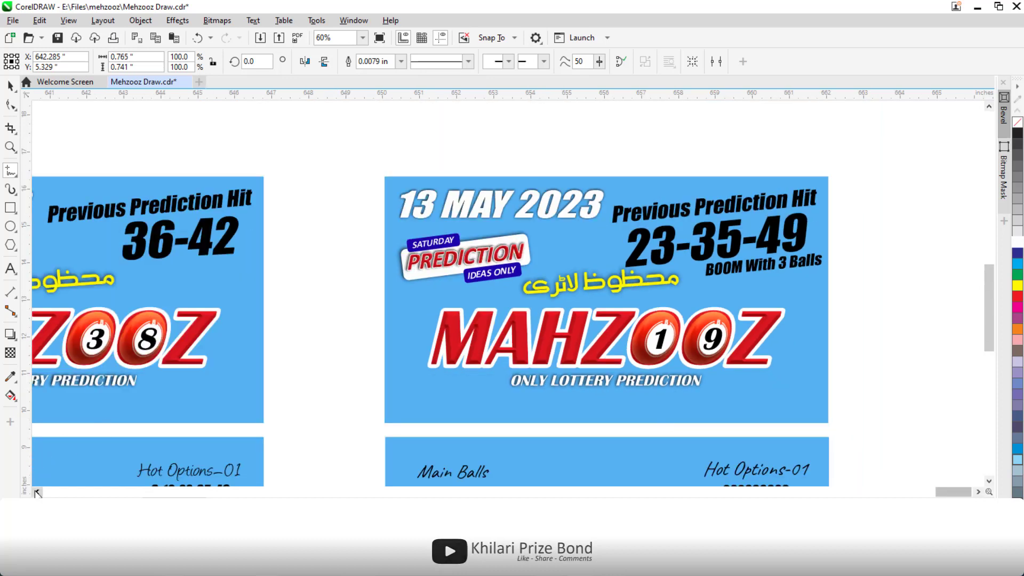
click(37, 491)
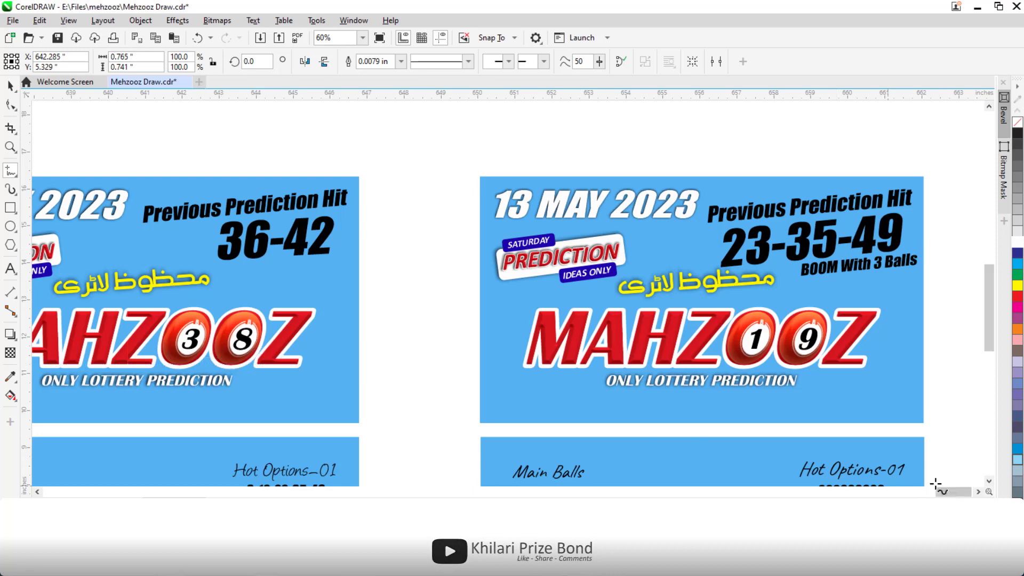
scroll(879, 360, up, 1)
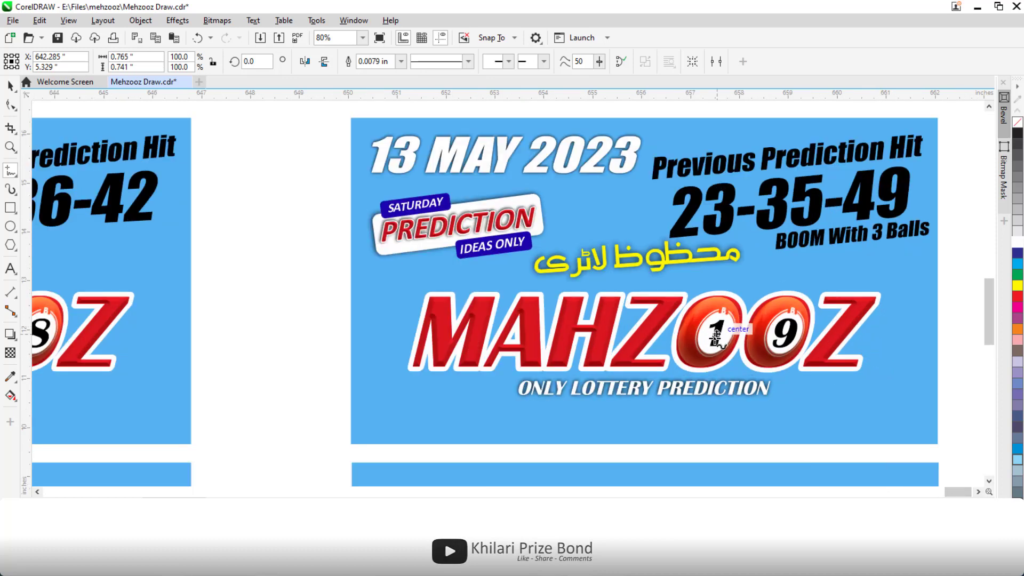
- Change the second ball's number in the small MAHZOOZ logo on the 13 May number slide to 9
click(989, 481)
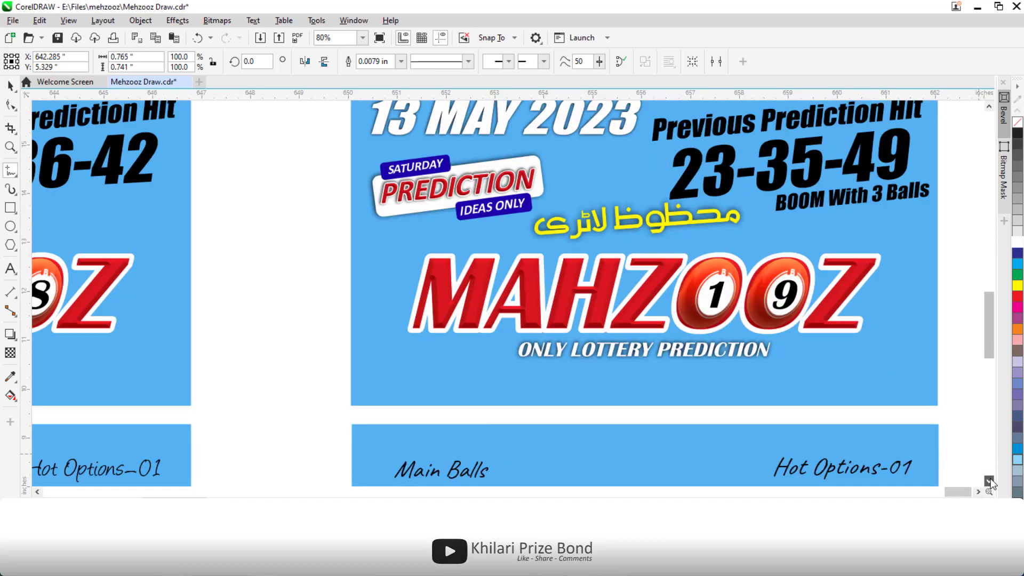
click(990, 481)
click(990, 481)
click(990, 482)
scroll(728, 284, up, 3)
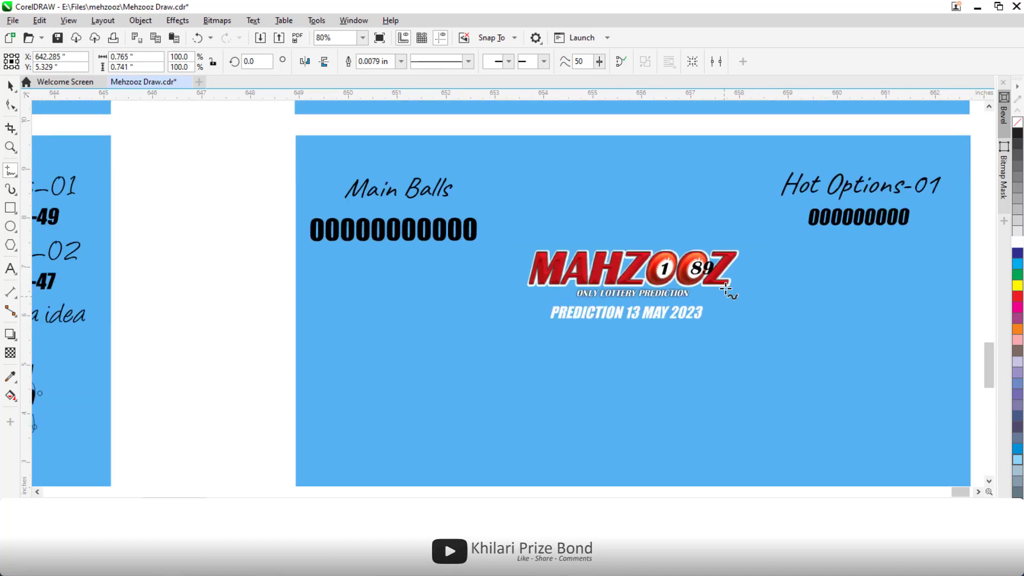
click(10, 86)
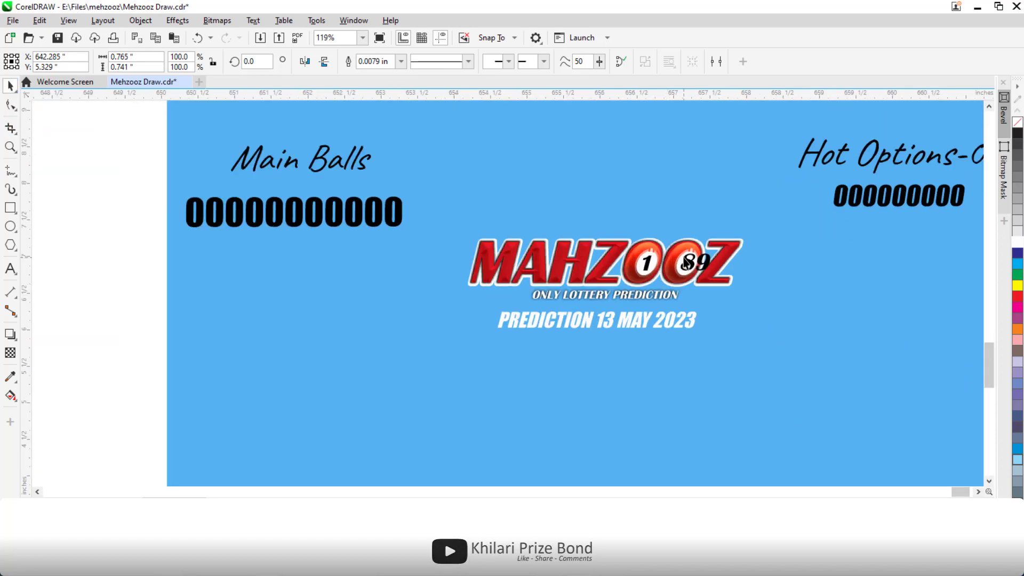
double_click(687, 261)
key(BackSpace)
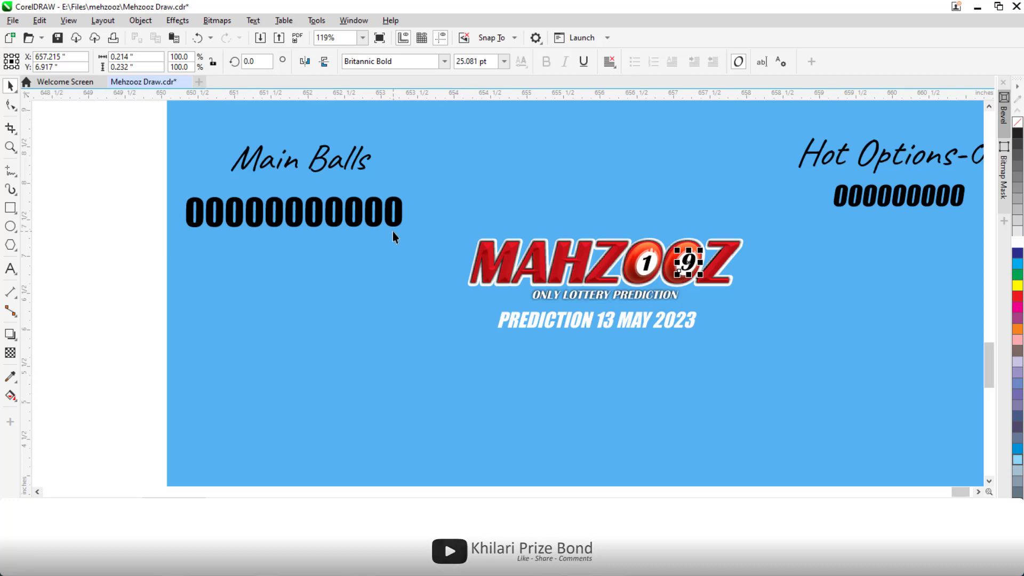
- Replace the row of placeholder zeros under Main Balls on the 13 May slide with 2-6-8
click(978, 492)
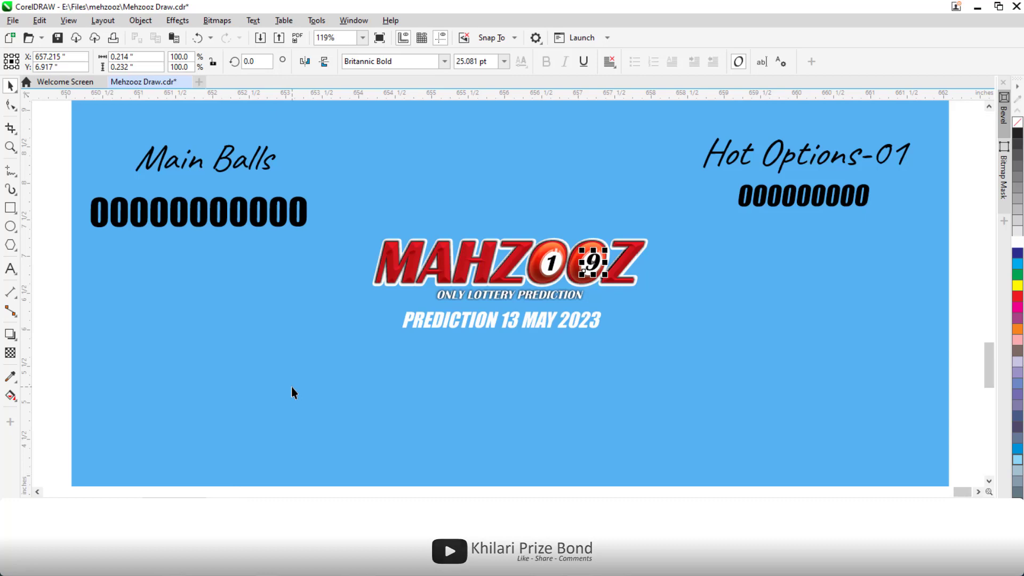
double_click(284, 208)
key(ctrl+a)
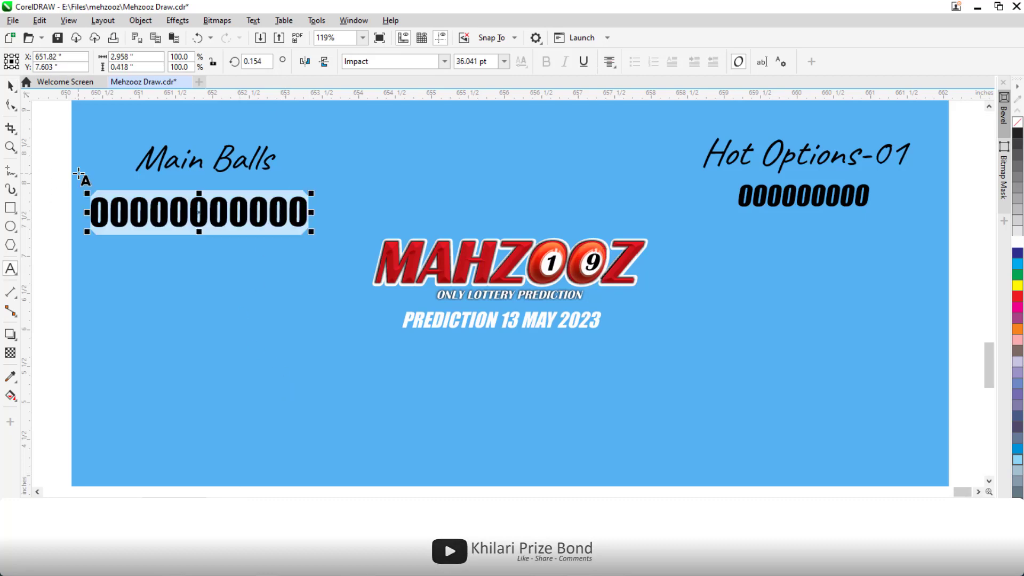
scroll(78, 173, up, 1)
scroll(78, 173, up, 1)
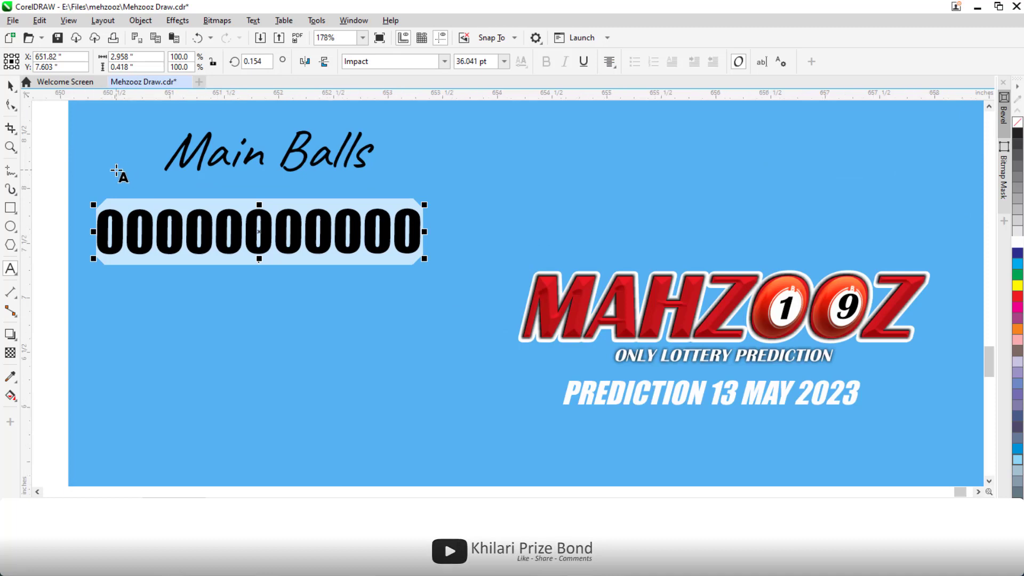
text(2-)
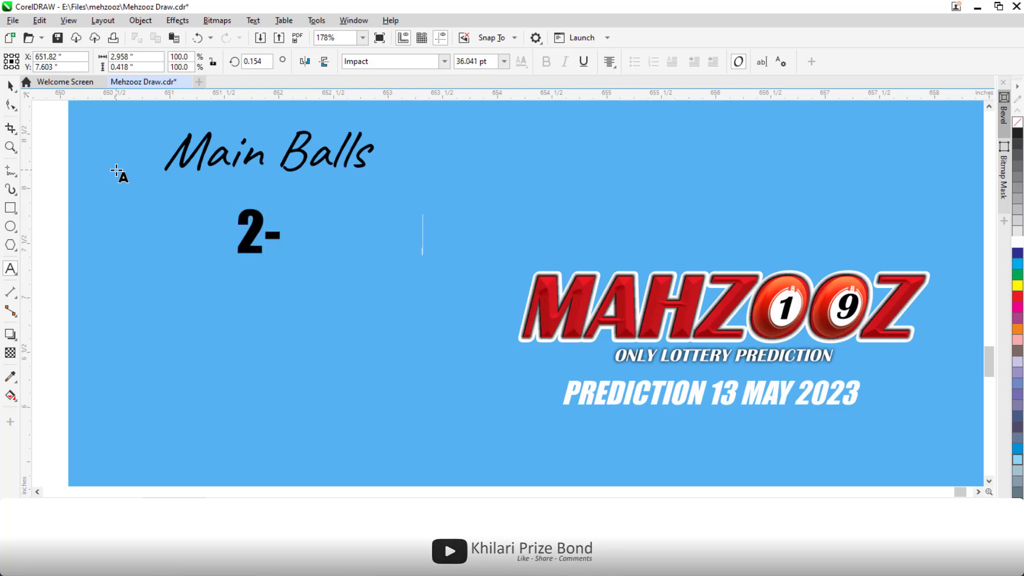
text(4)
key(BackSpace)
text(6-8)
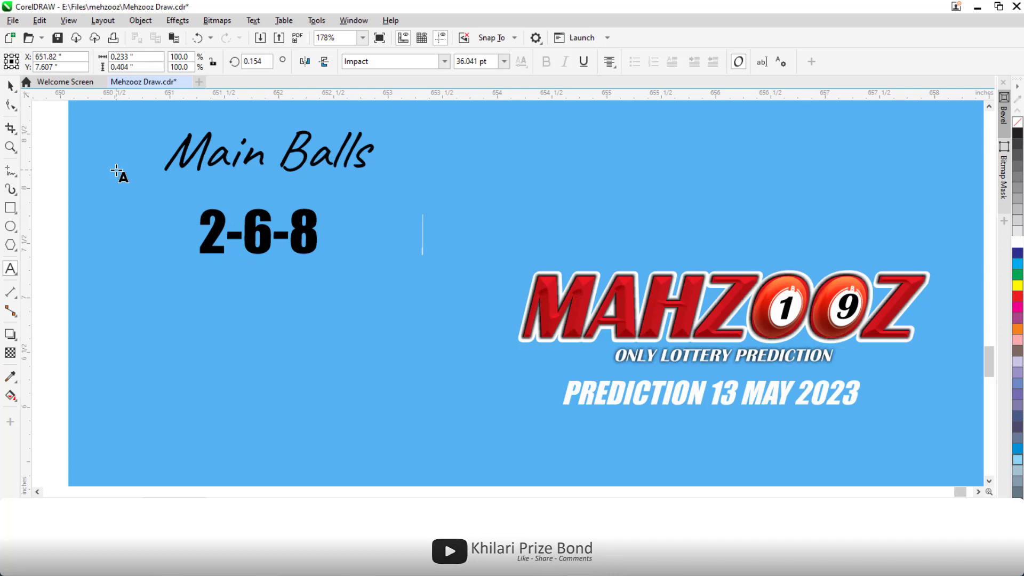
key(Escape)
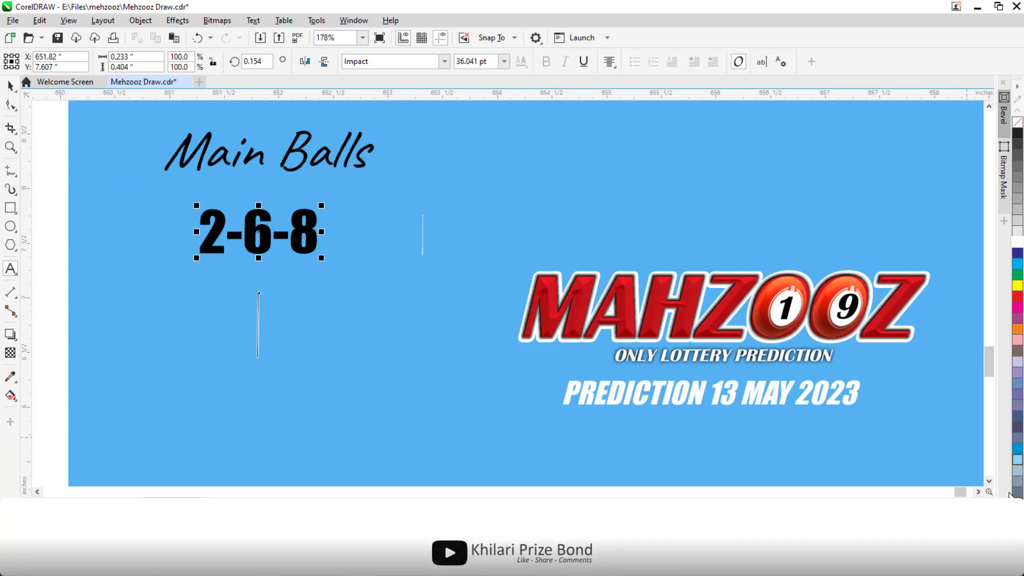
- Add the row 10-14-19 below 2-6-8 in the Main Balls list
click(989, 481)
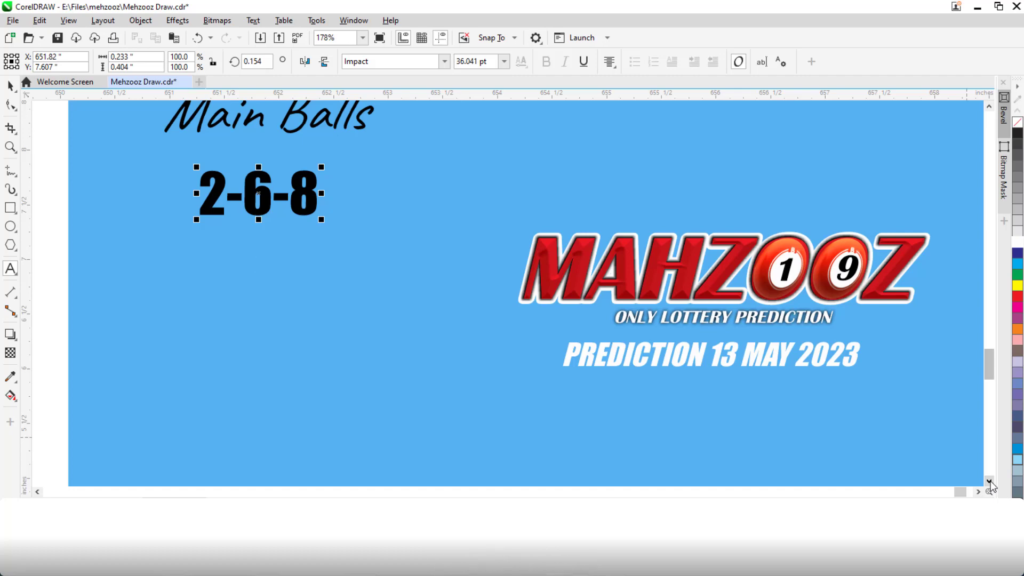
text(10-15)
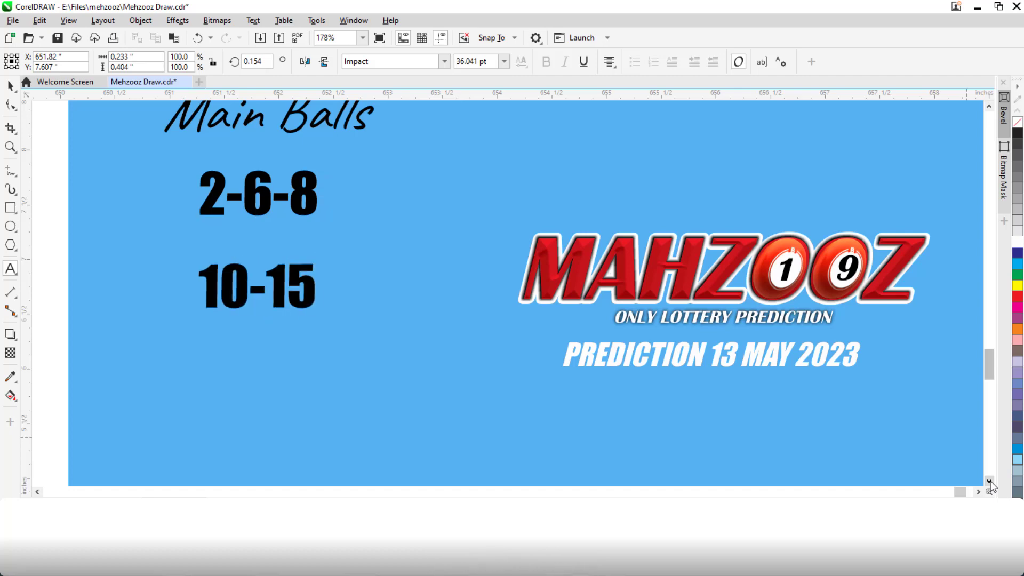
key(BackSpace)
text(4-)
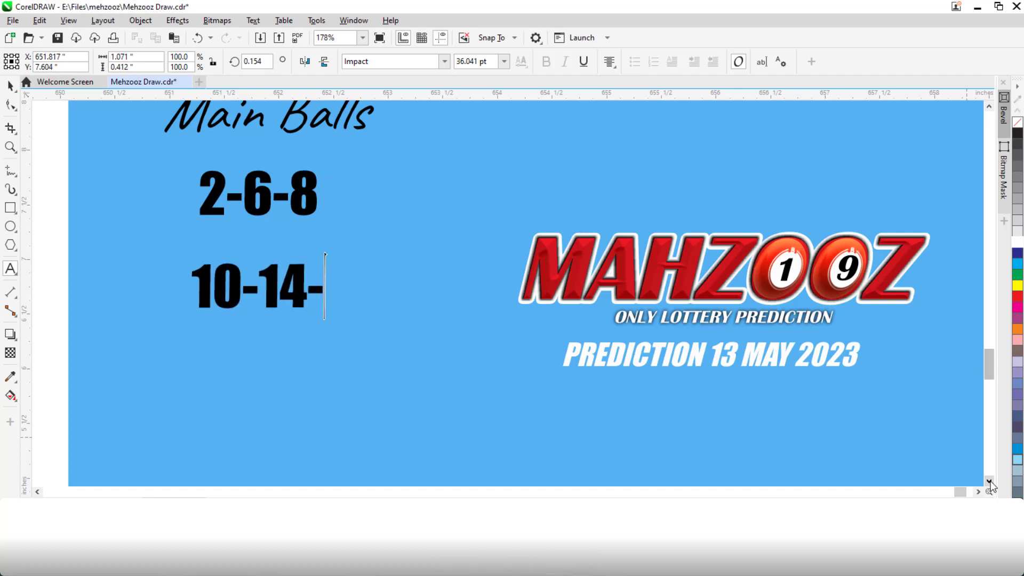
text(19)
key(Return)
- Add the row 22-28-25 below 10-14-19 in the Main Balls list
click(990, 482)
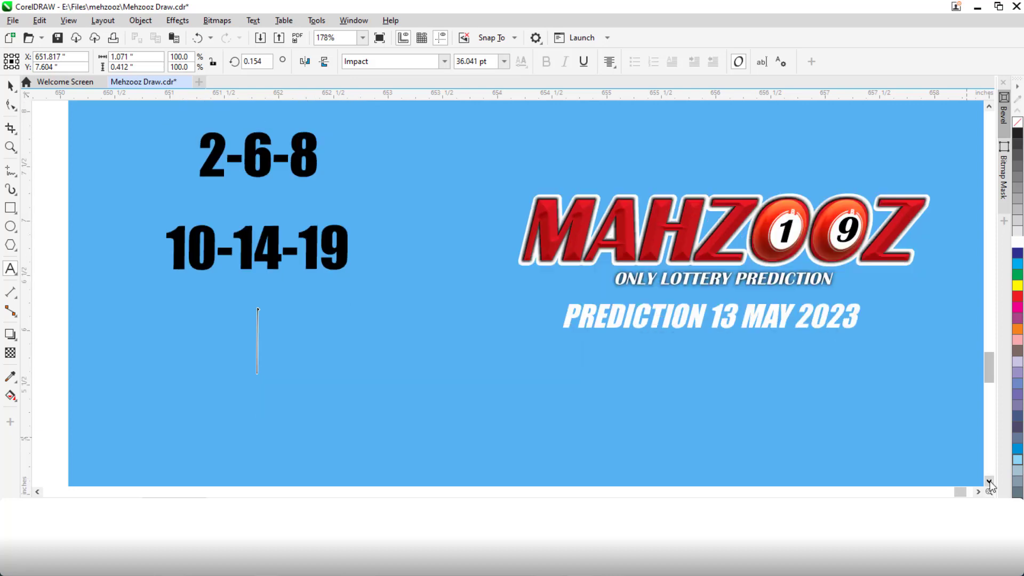
click(989, 482)
click(990, 481)
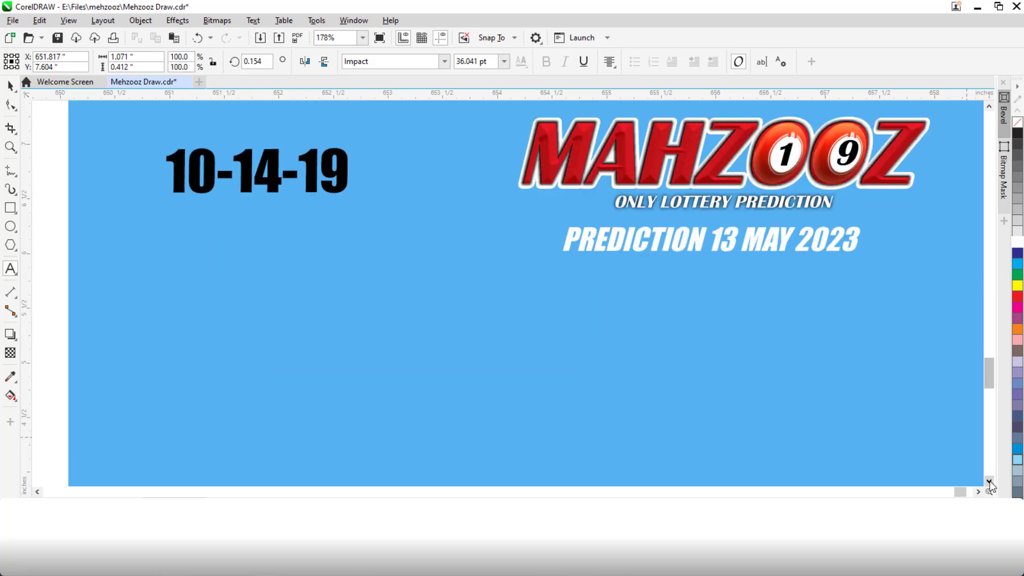
text(22-)
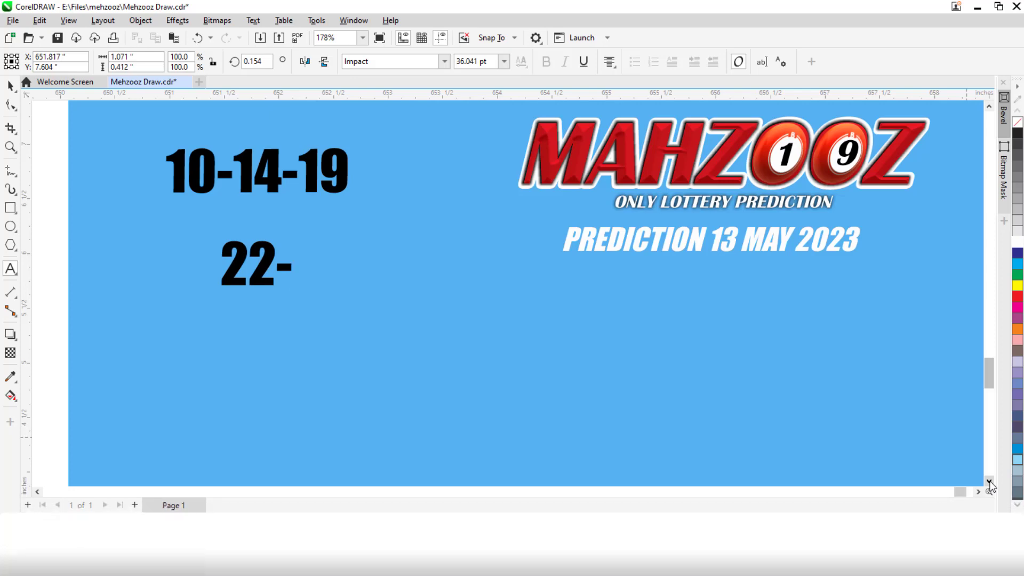
text(28-)
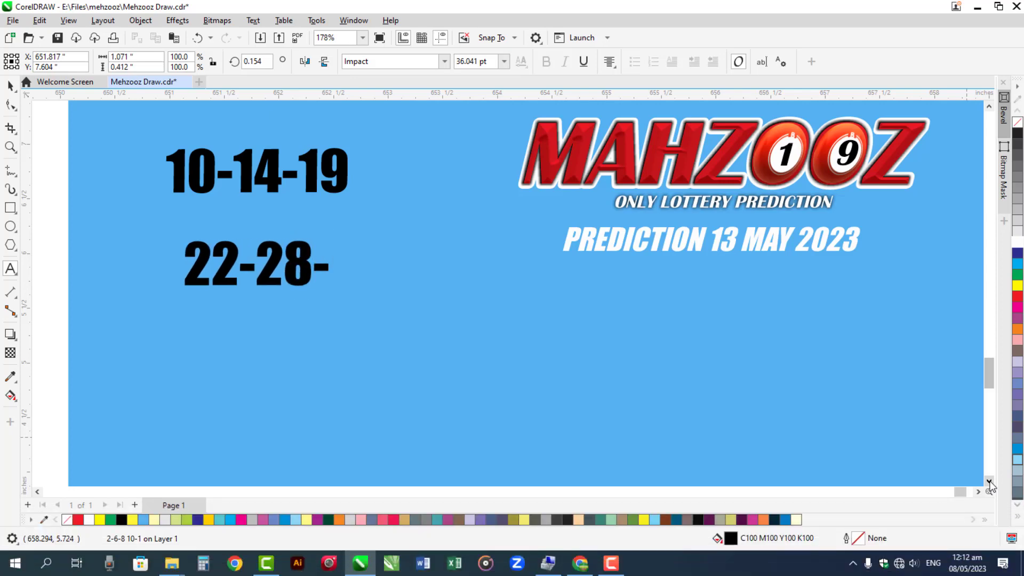
text(255)
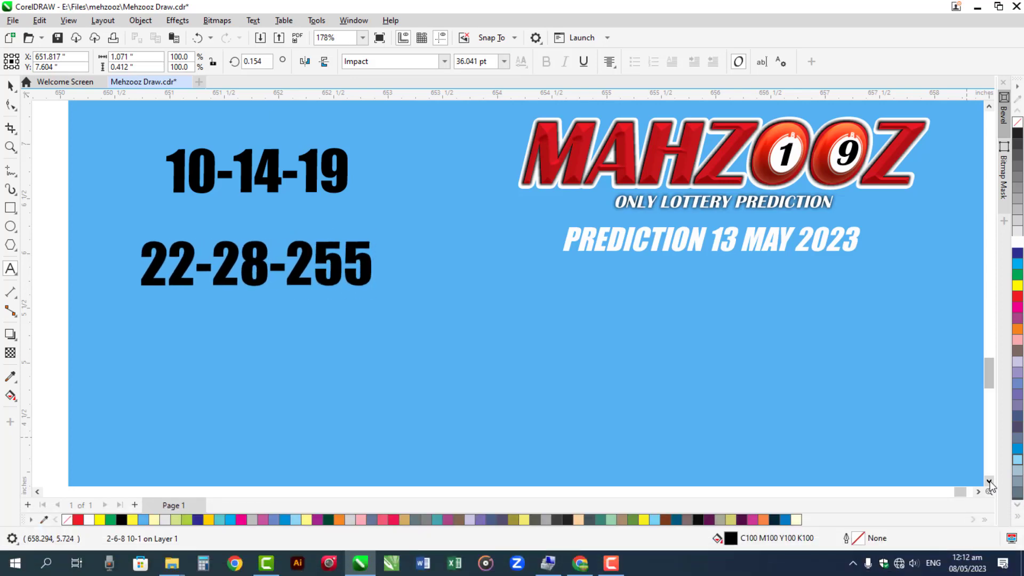
key(BackSpace)
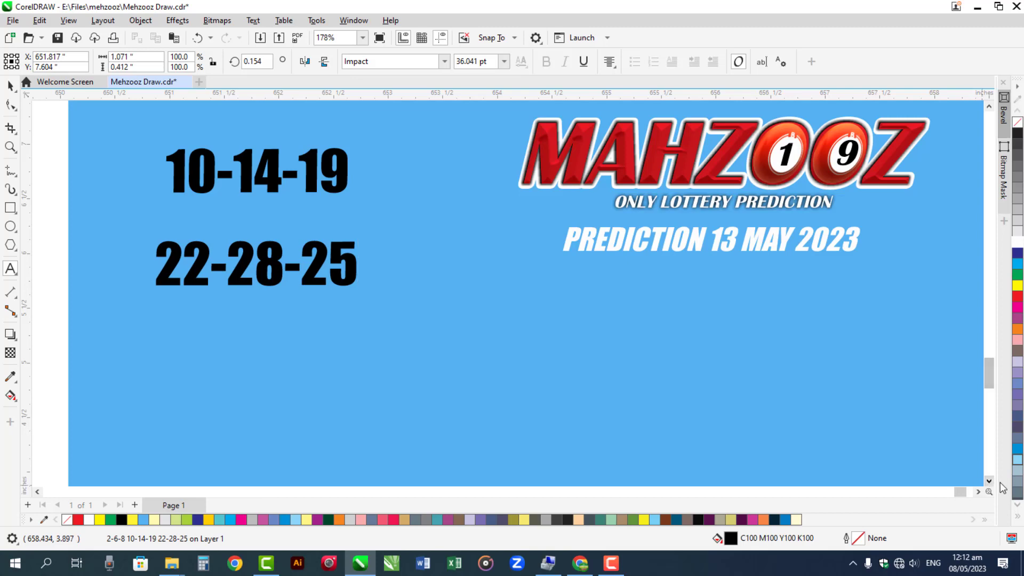
- Add the row 36-38-31 below 22-28-25 in the Main Balls list
scroll(990, 482, down, 3)
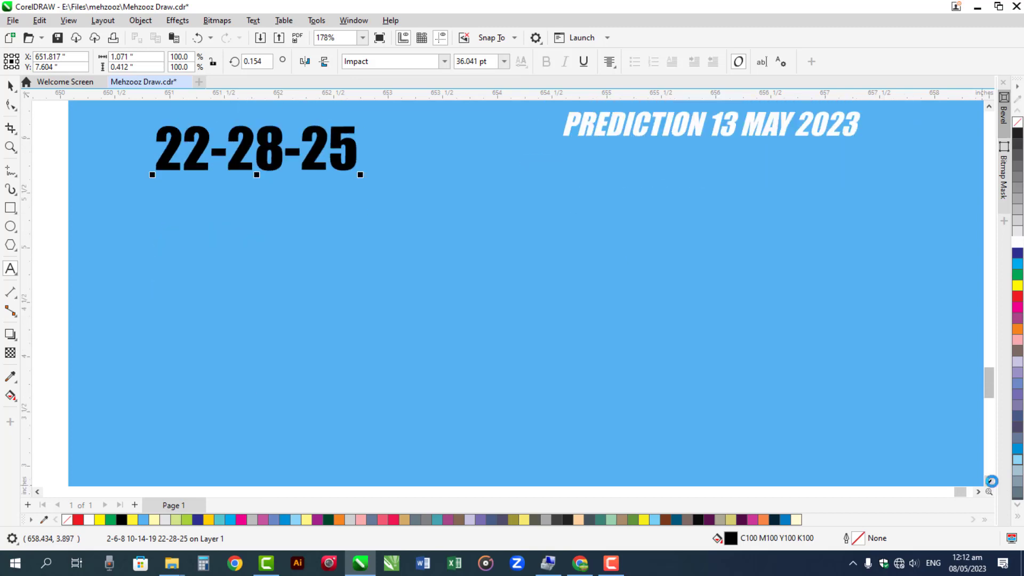
text(36-)
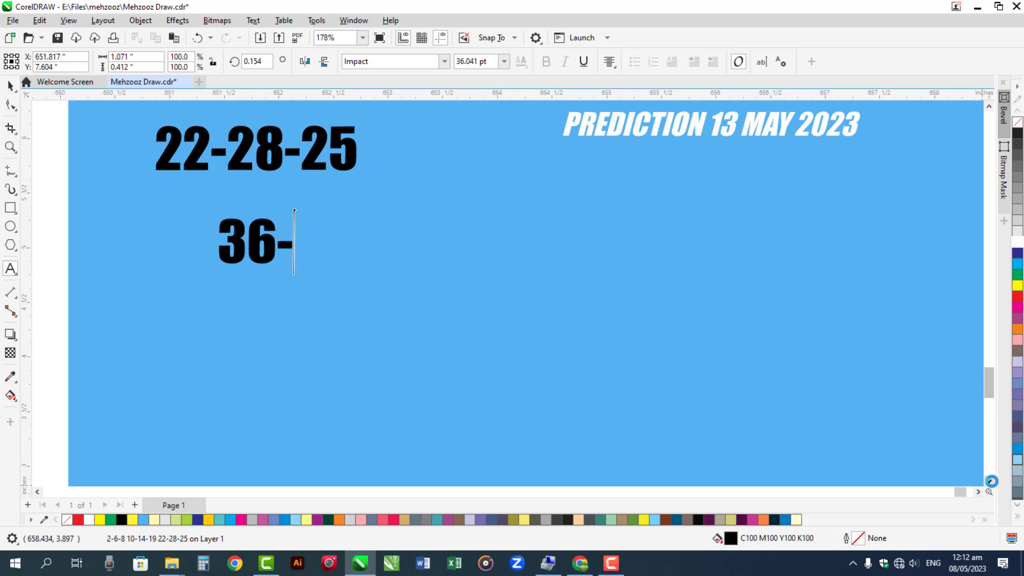
text(38)
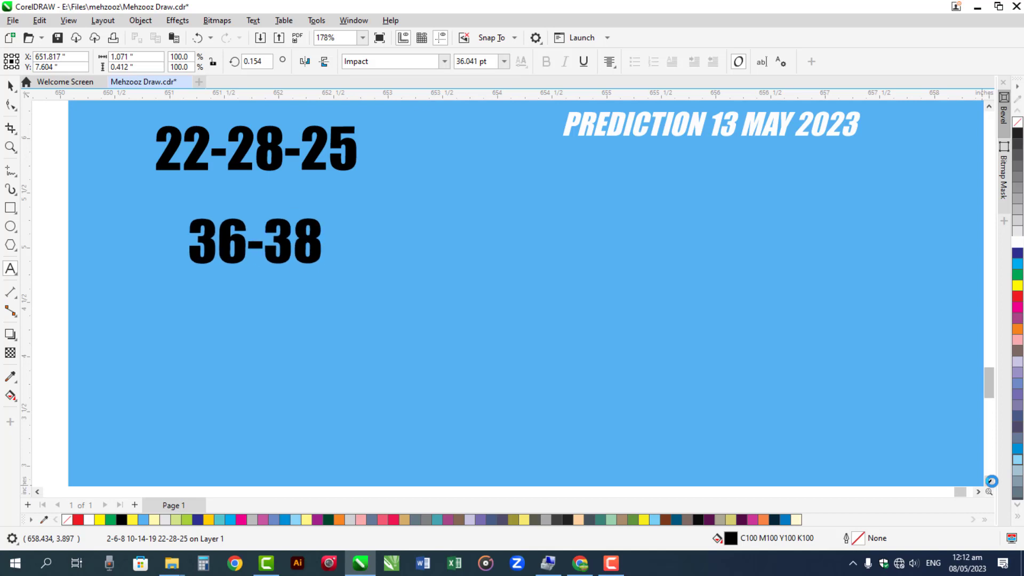
text(-31)
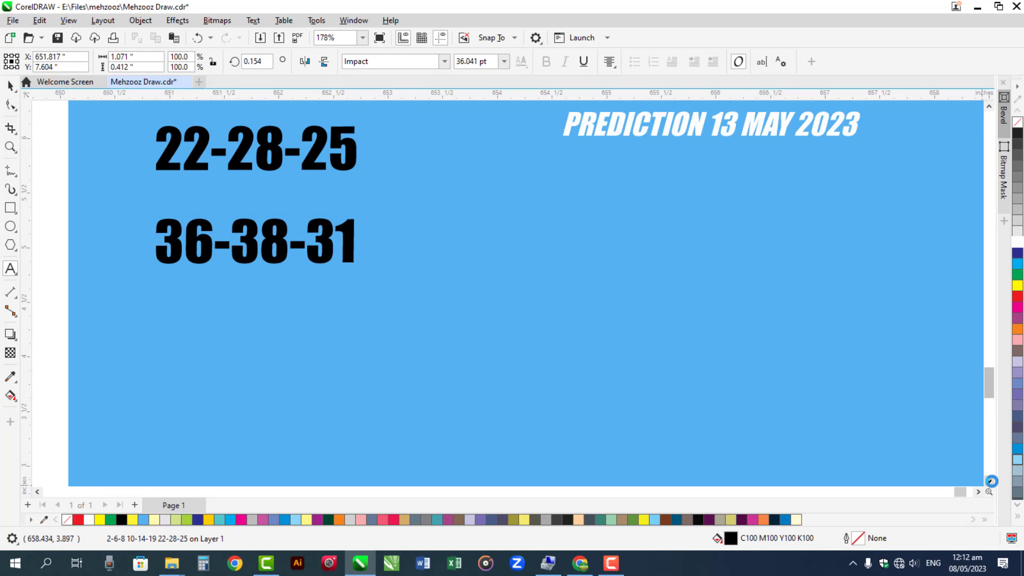
- Add 48-40-44 as the last row of the Main Balls list and finish editing the text
click(989, 480)
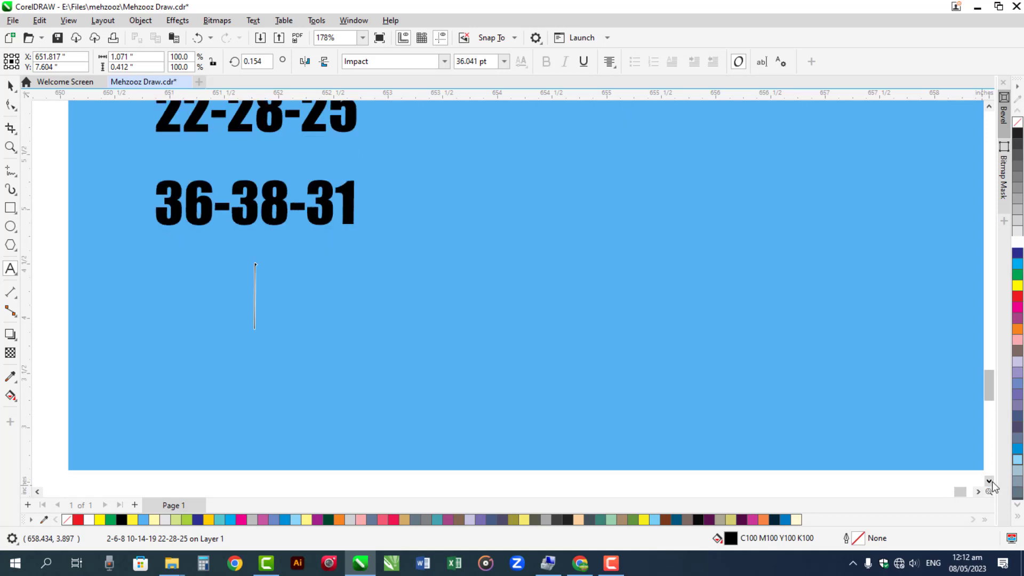
click(989, 480)
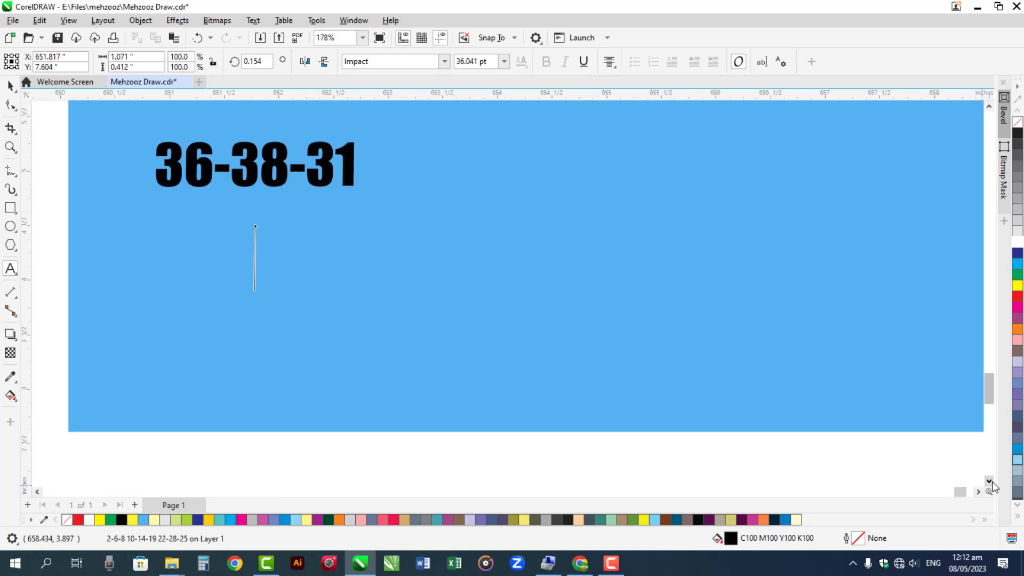
text(48-)
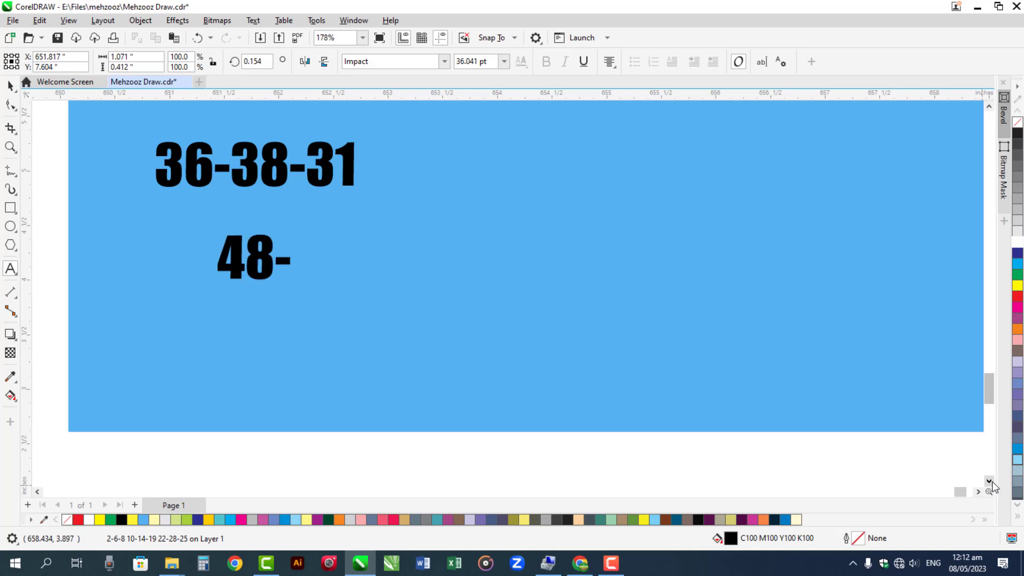
text(40-44)
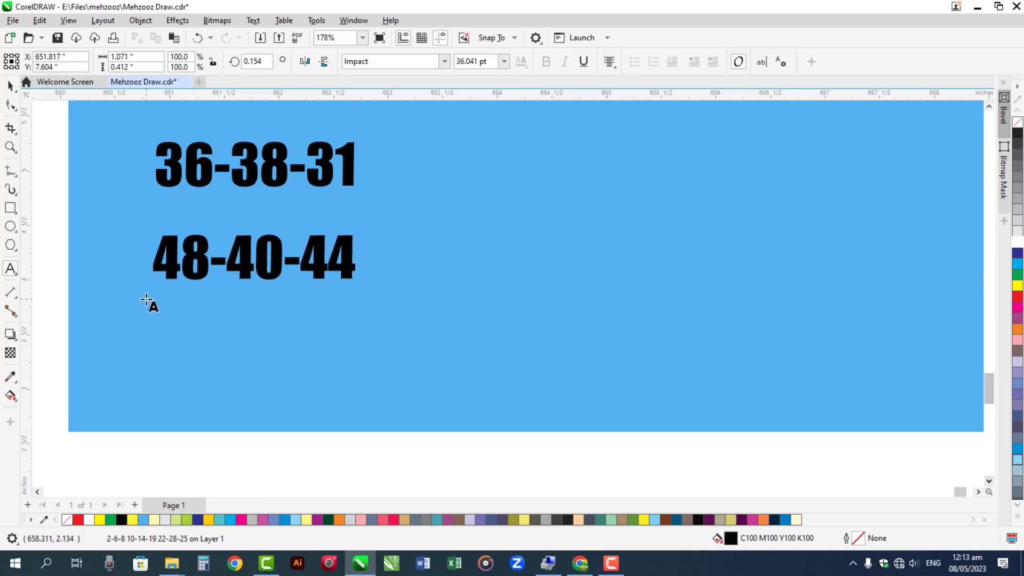
key(ctrl+space)
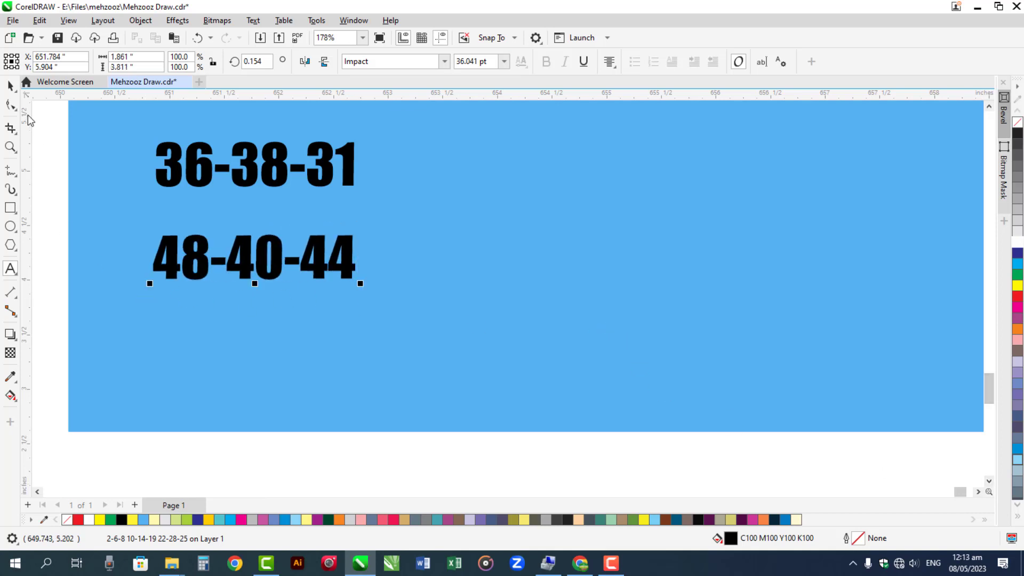
click(43, 136)
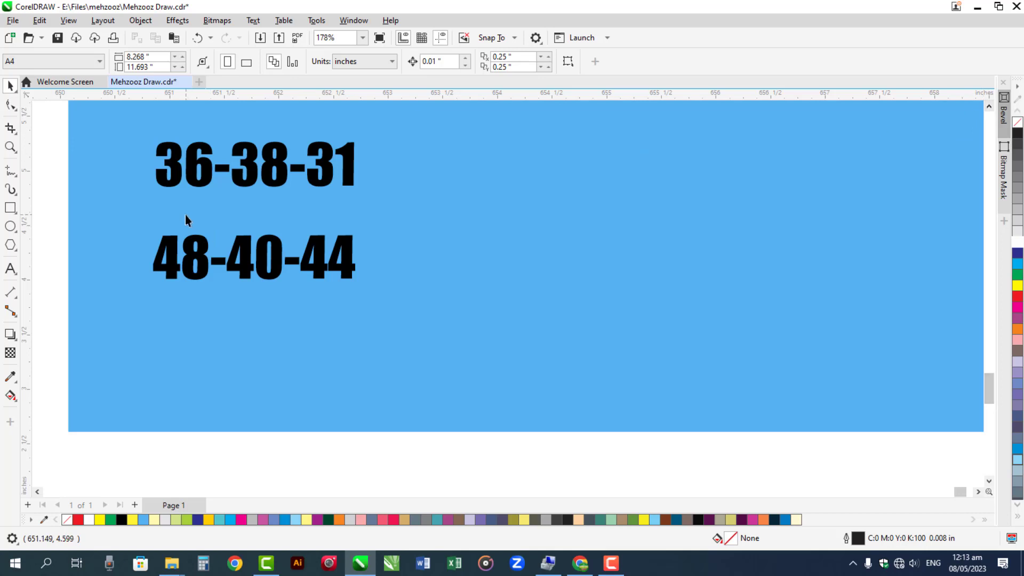
- Draw a circle about 0.79 in wide around 48 in the last row with the Ellipse tool
scroll(185, 219, up, 3)
scroll(185, 215, up, 1)
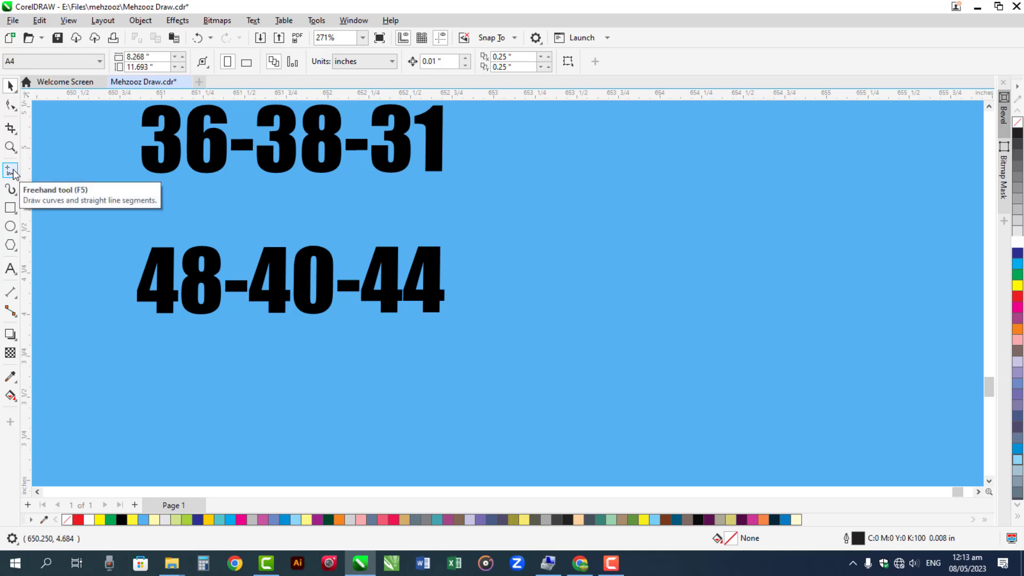
click(11, 226)
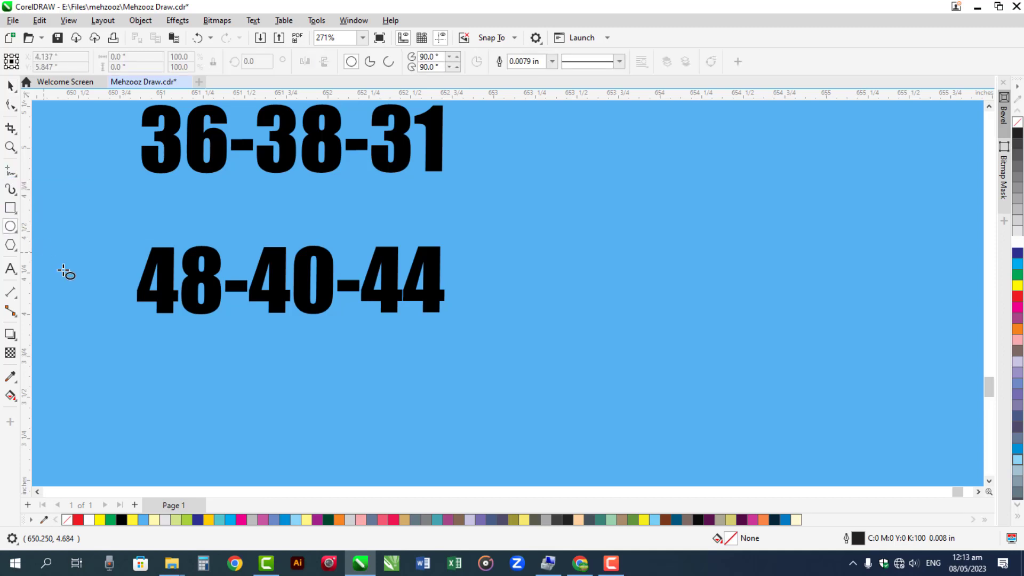
drag(113, 210, 245, 344)
key(space)
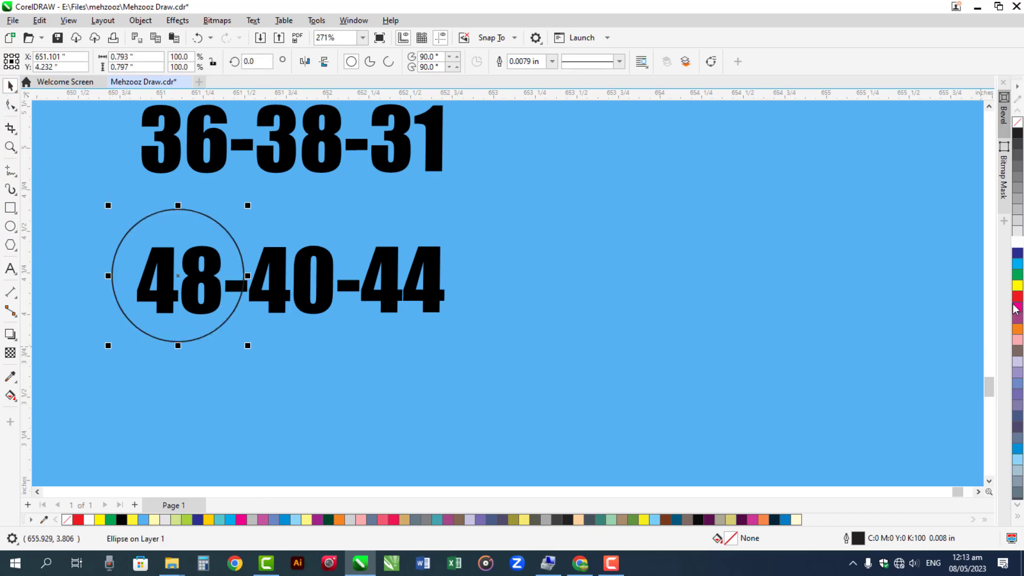
- Give the circle around 48 a red outline 0.03 in wide
right_click(1017, 297)
click(552, 61)
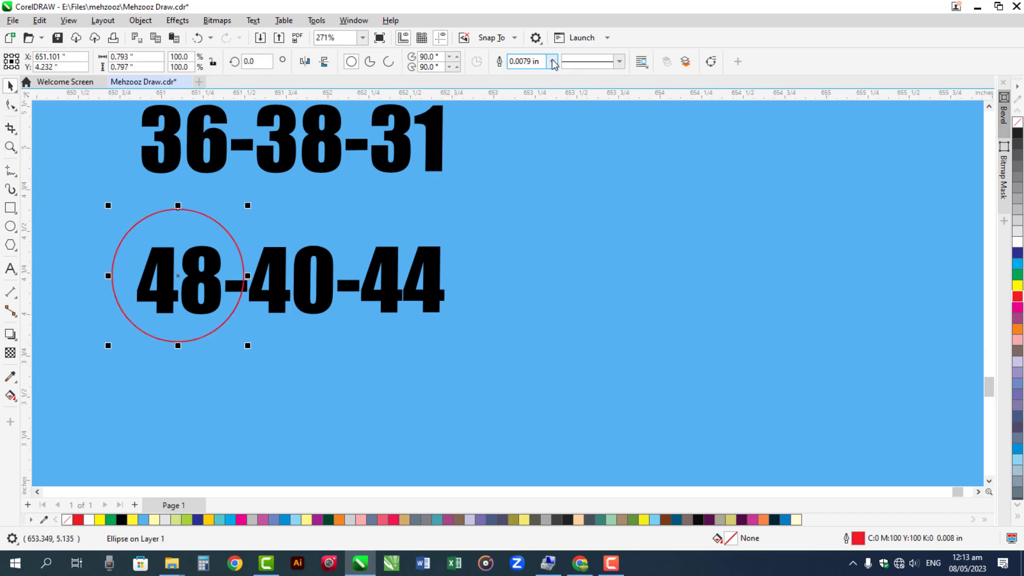
click(520, 104)
text(3)
key(Return)
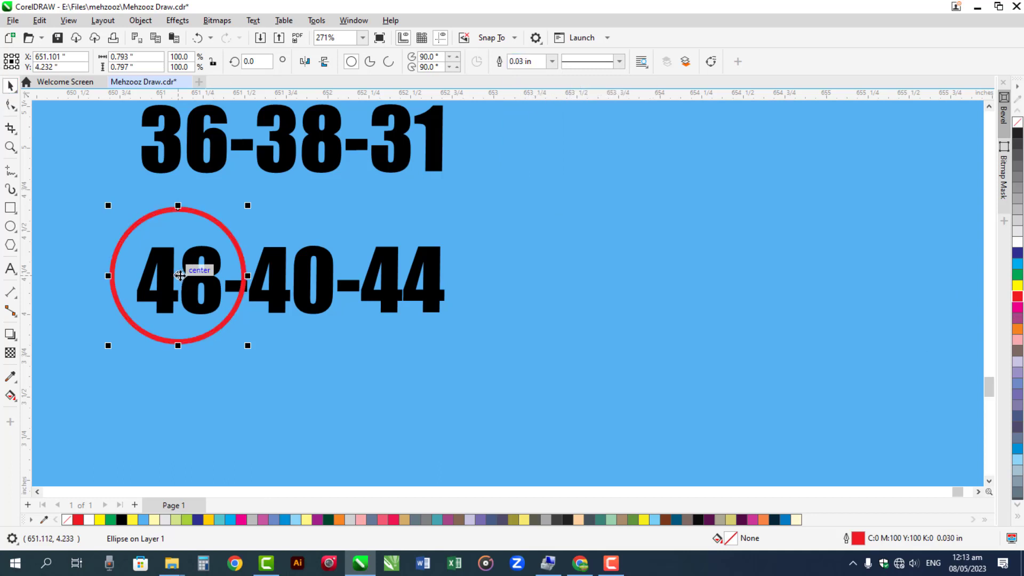
- Place copies of the red circle around 44 in the last row and around 31 and 36 in the row above
drag(180, 276, 406, 280)
click(989, 107)
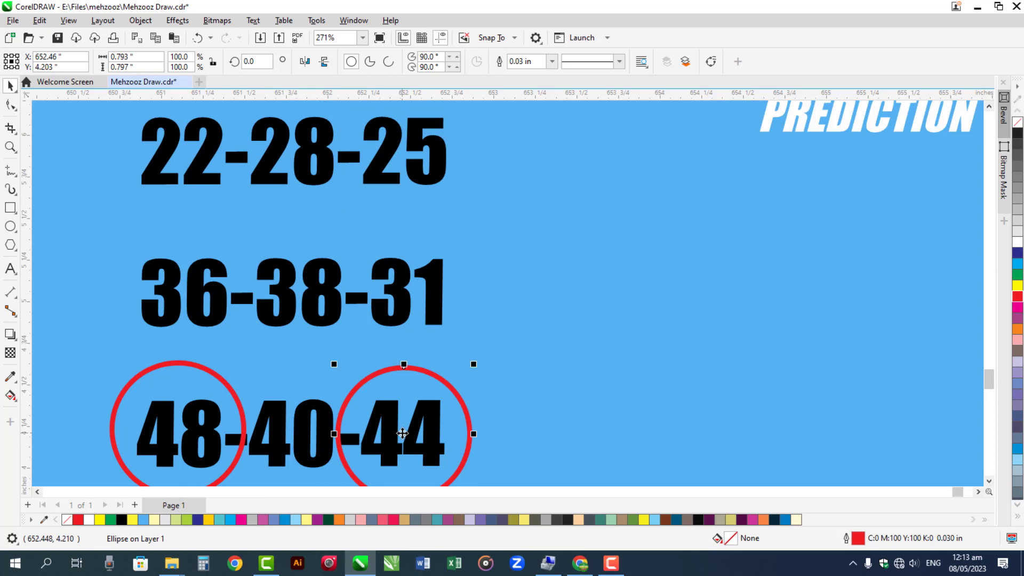
drag(403, 433, 187, 291)
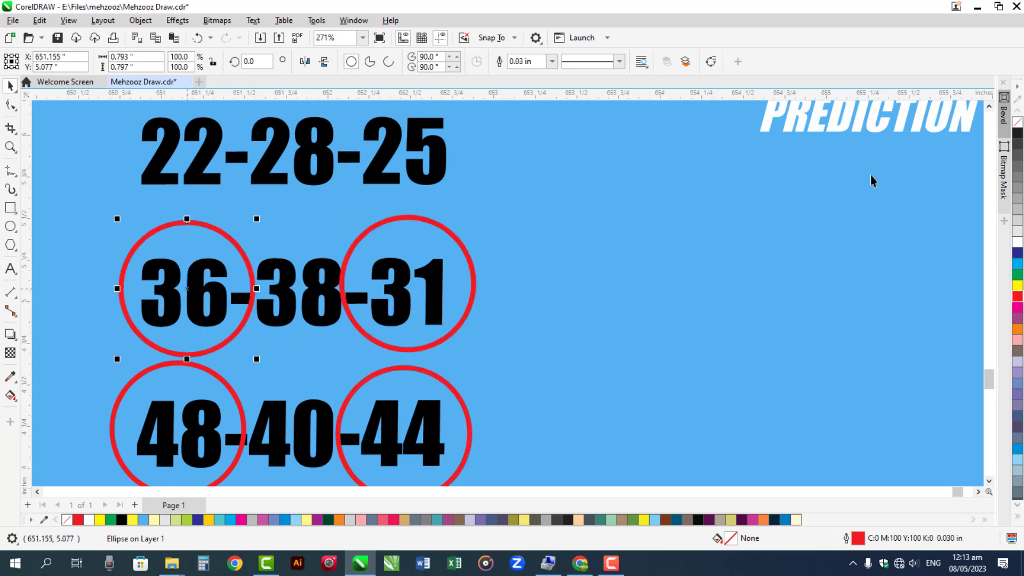
- Place a copy of the red circle around 22 and add a concentric inner ring about 0.68 in wide
click(989, 108)
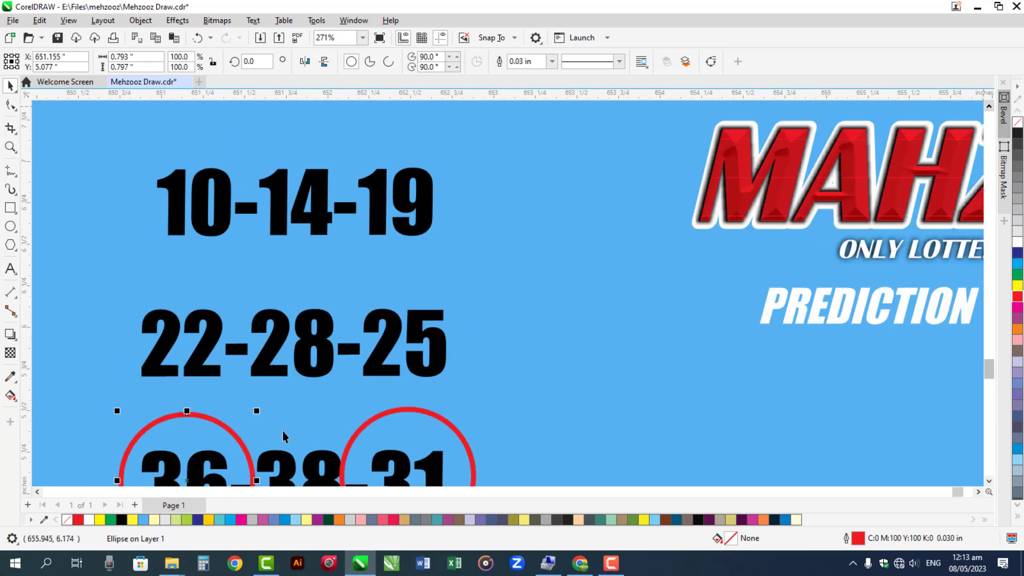
drag(210, 419, 241, 283)
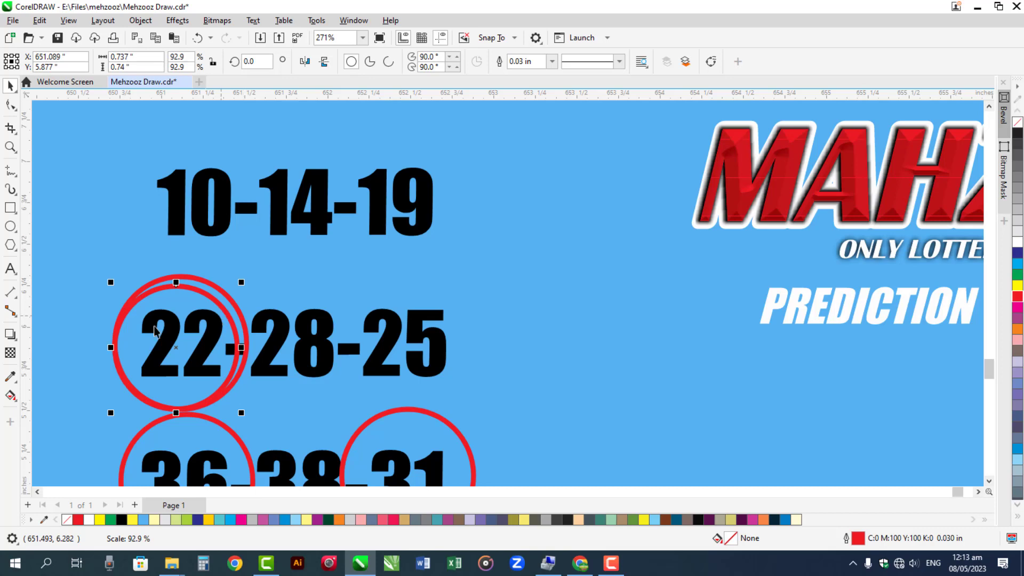
shift+click(216, 288)
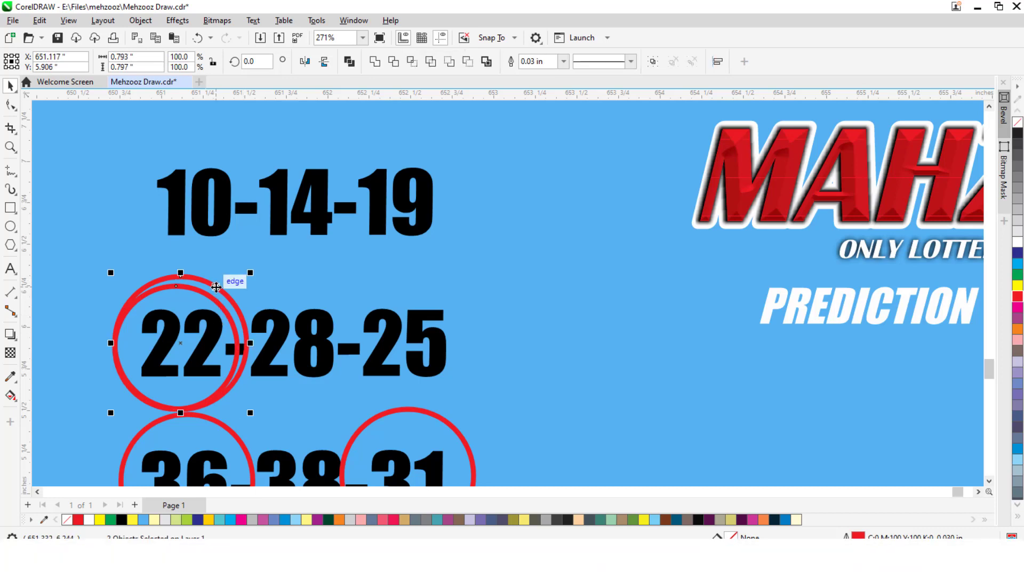
click(234, 258)
click(198, 286)
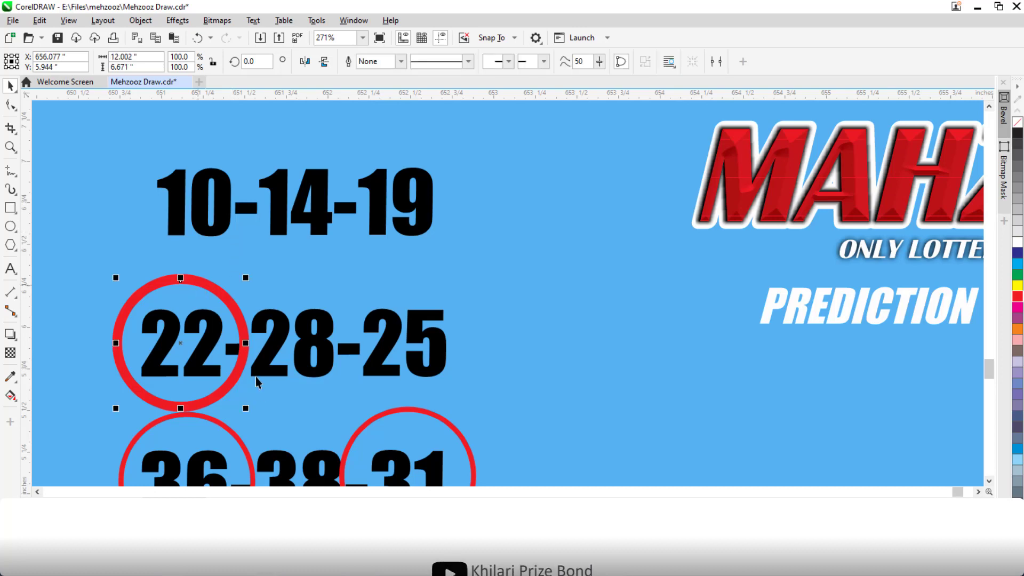
drag(246, 408, 241, 405)
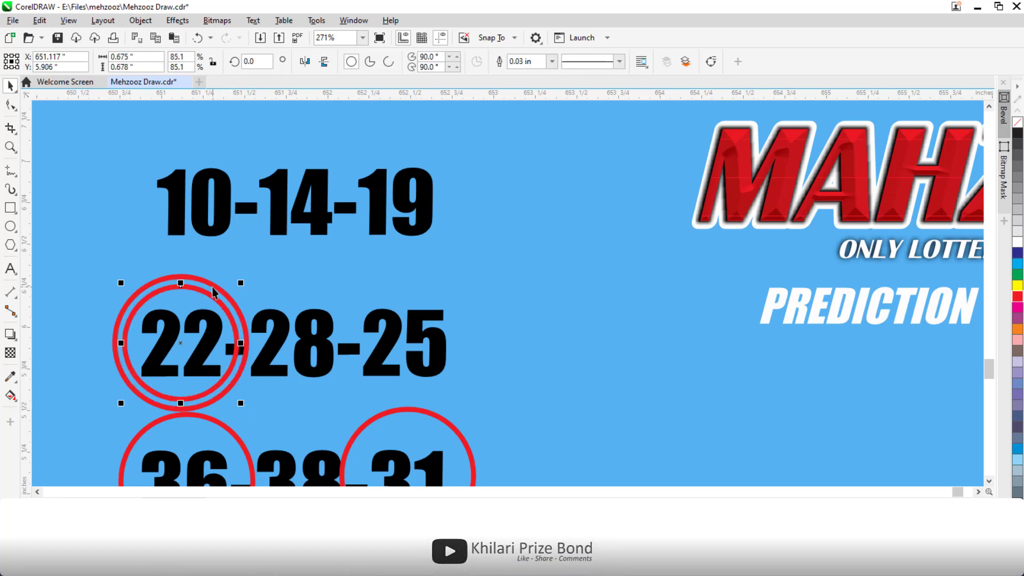
- Place copies of the larger red circle around 25, 14 and 10, and around 2 and 8 in the first row
mouse_move(193, 337)
mouse_down()
mouse_move(410, 349)
mouse_move(400, 183)
mouse_move(402, 196)
mouse_move(302, 205)
mouse_move(197, 196)
mouse_up()
click(409, 343)
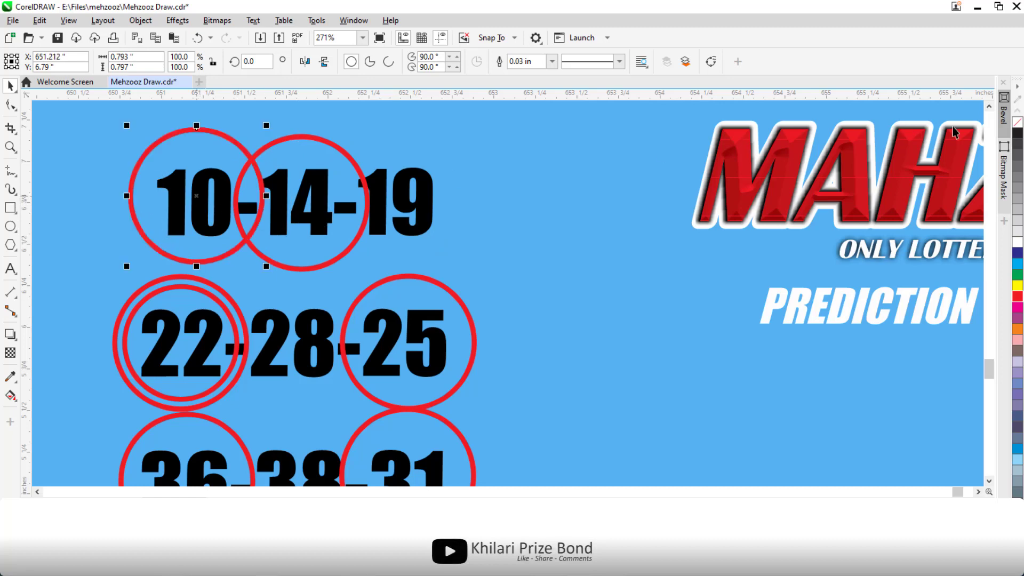
click(988, 108)
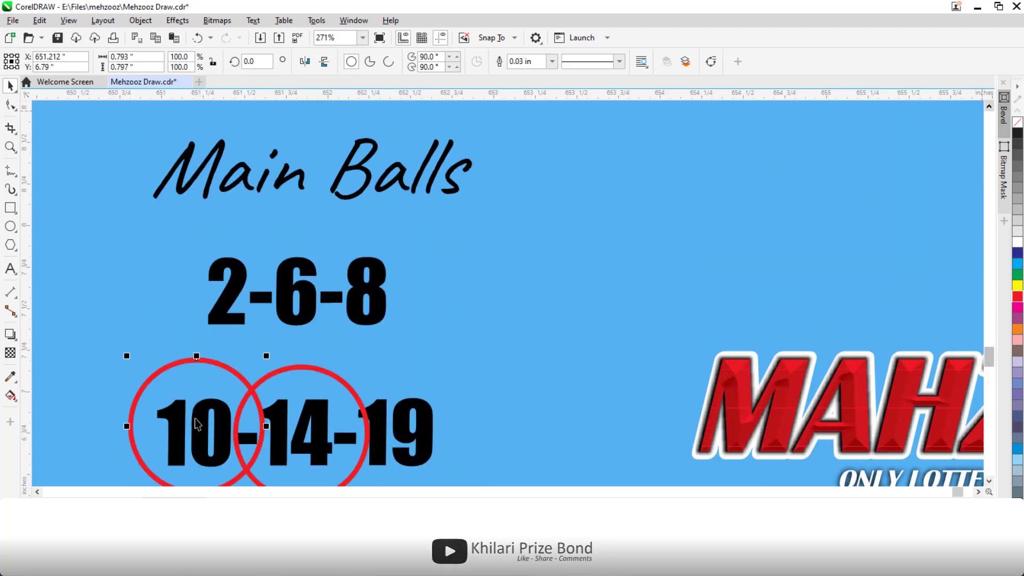
drag(198, 424, 385, 286)
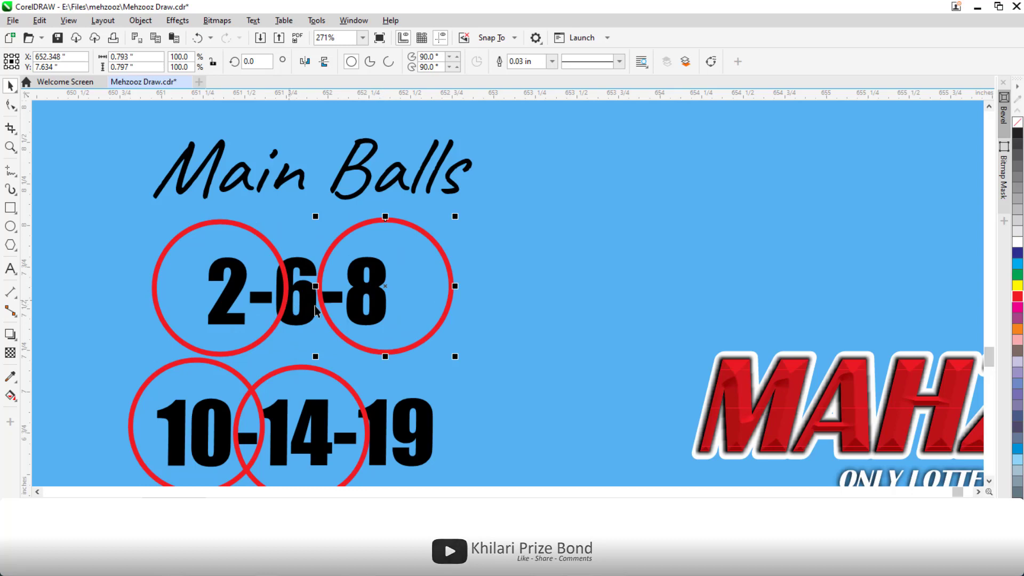
click(978, 491)
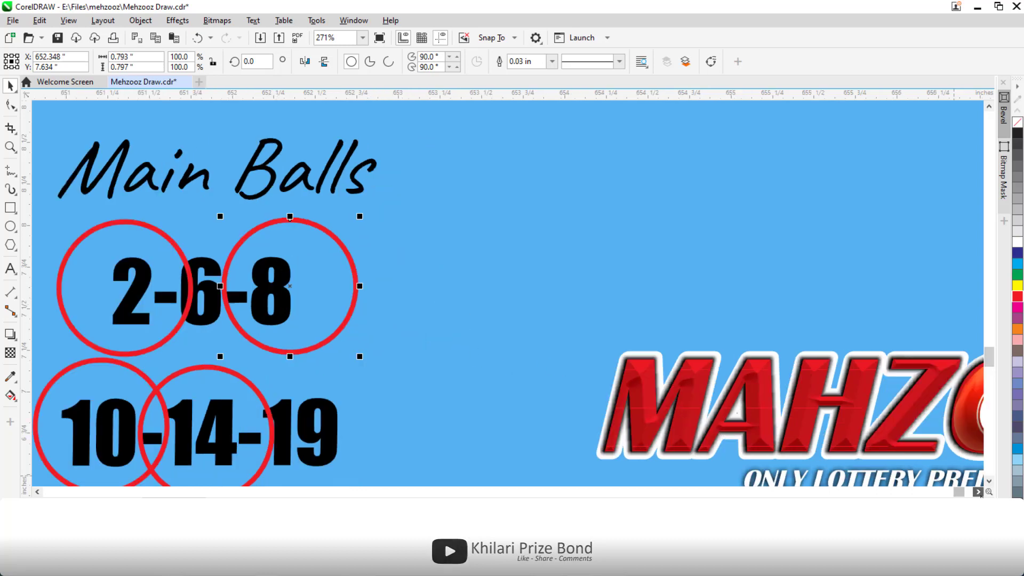
- Replace the placeholder zeros under the Hot Options-01 heading with 2-14-25-31-44
drag(978, 492, 978, 492)
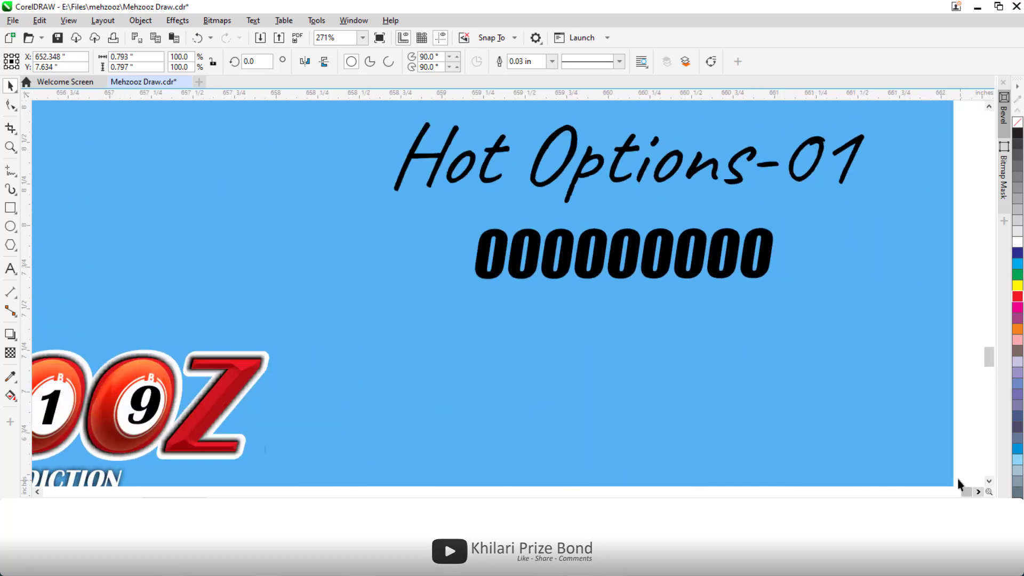
click(988, 106)
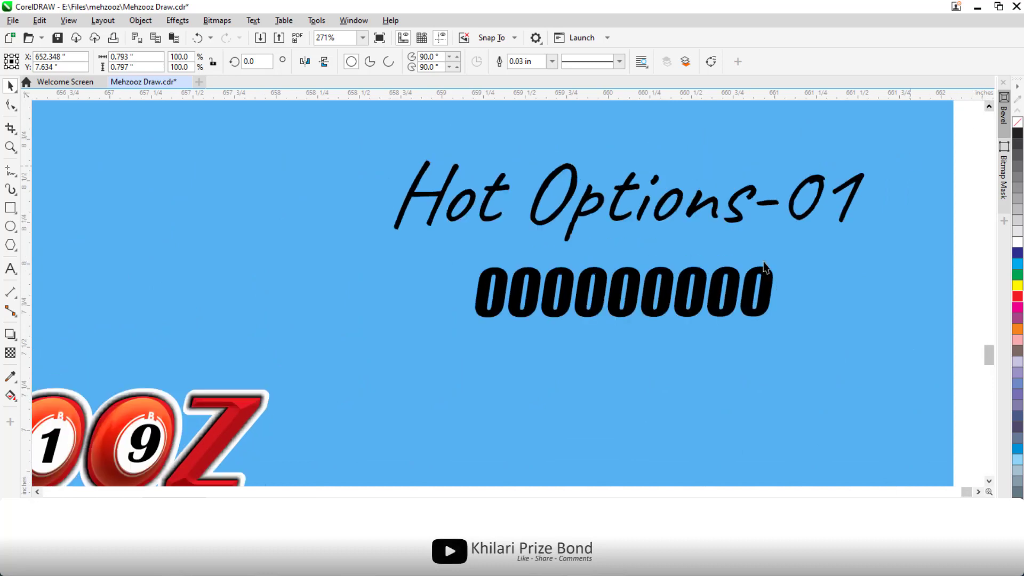
click(765, 300)
double_click(768, 297)
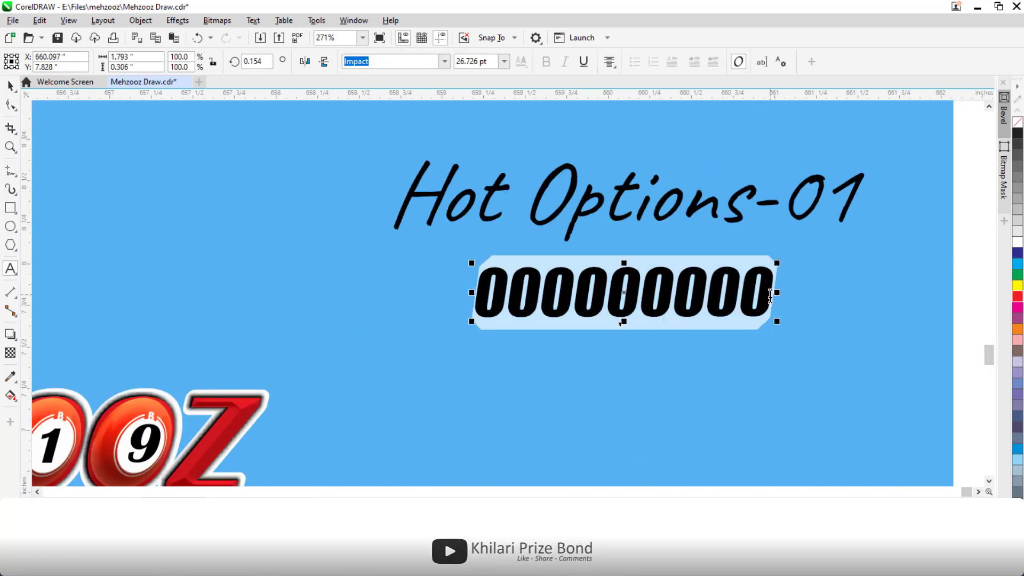
text(2-14-)
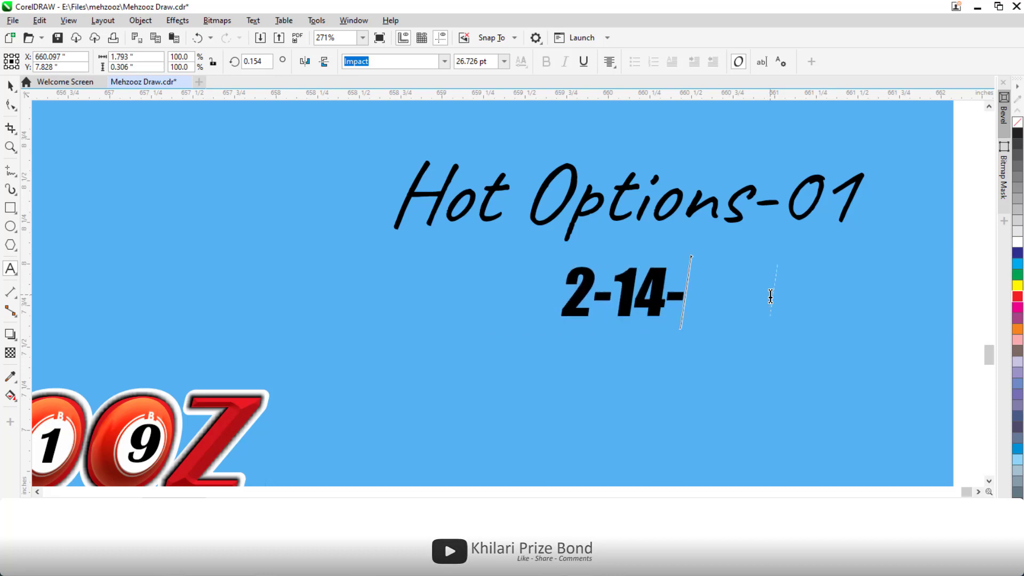
text(25)
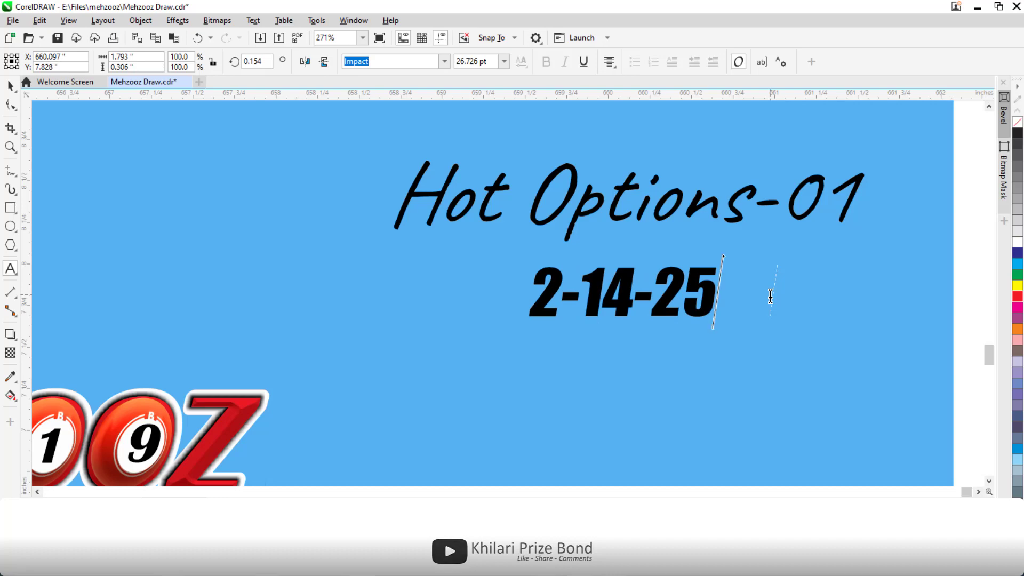
text(-)
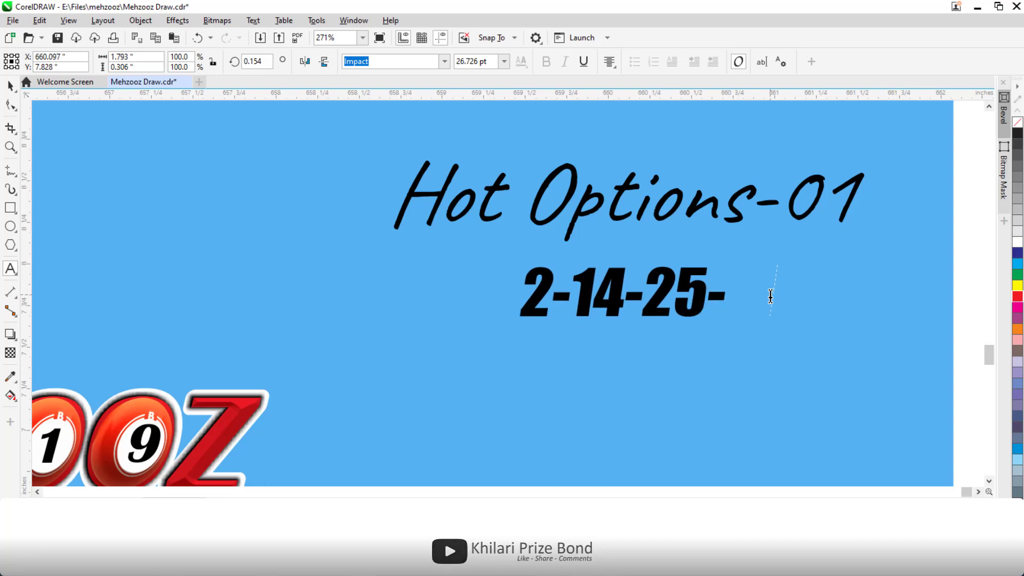
text(31-44)
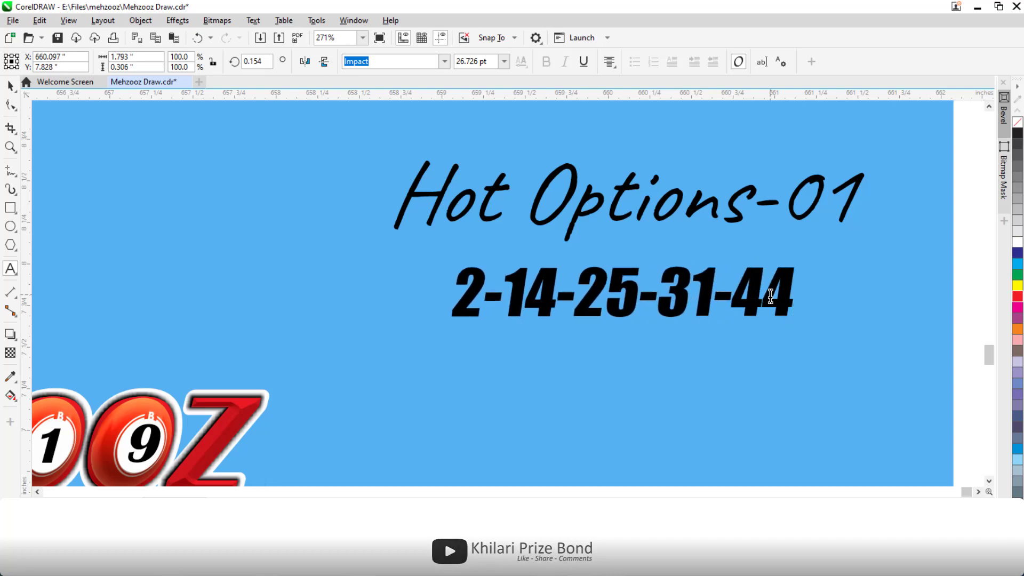
key(ctrl+space)
key(alt+Tab)
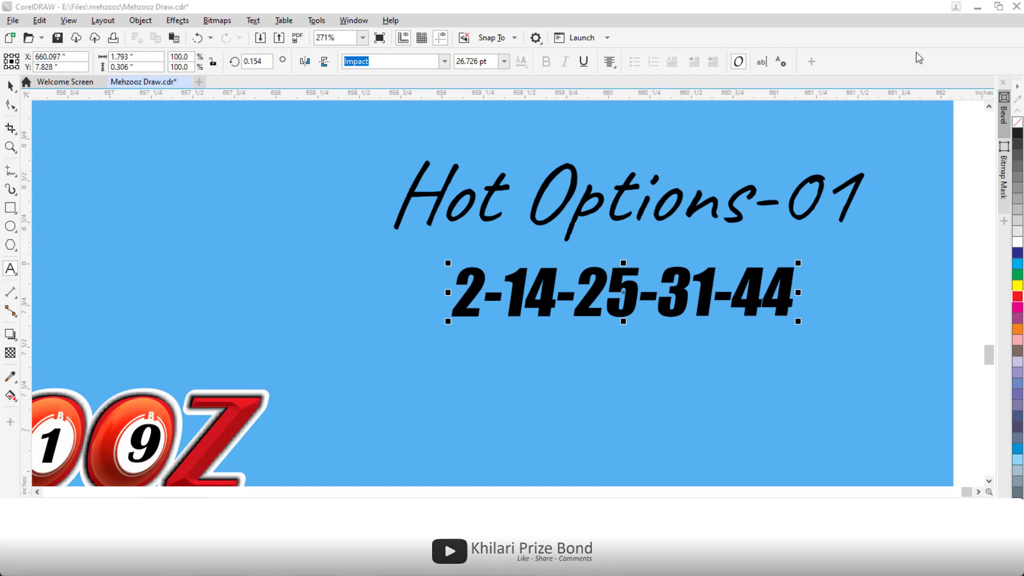
- Select the Hot Options-01 heading together with the number line beneath it
click(5, 85)
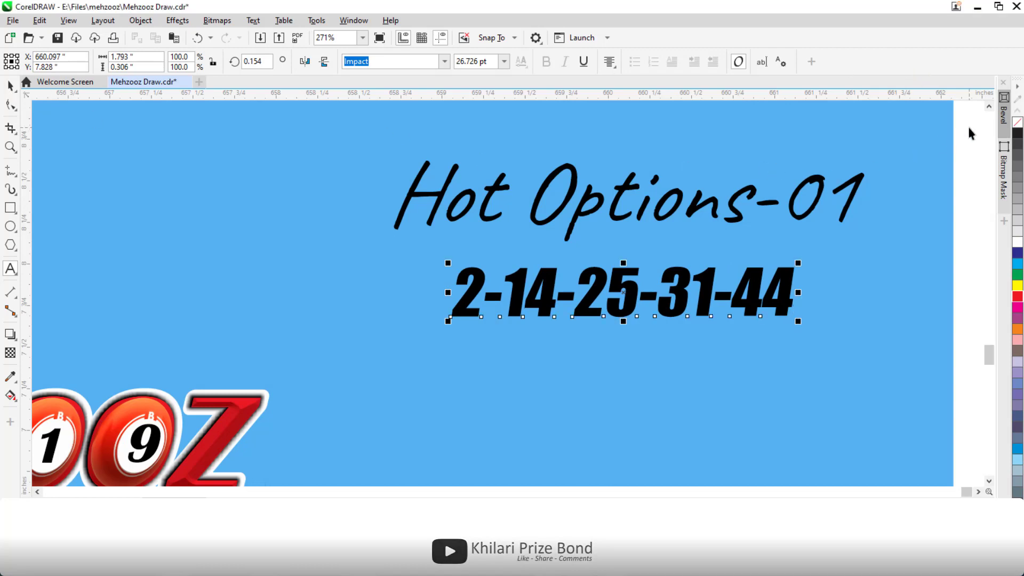
drag(969, 128, 319, 360)
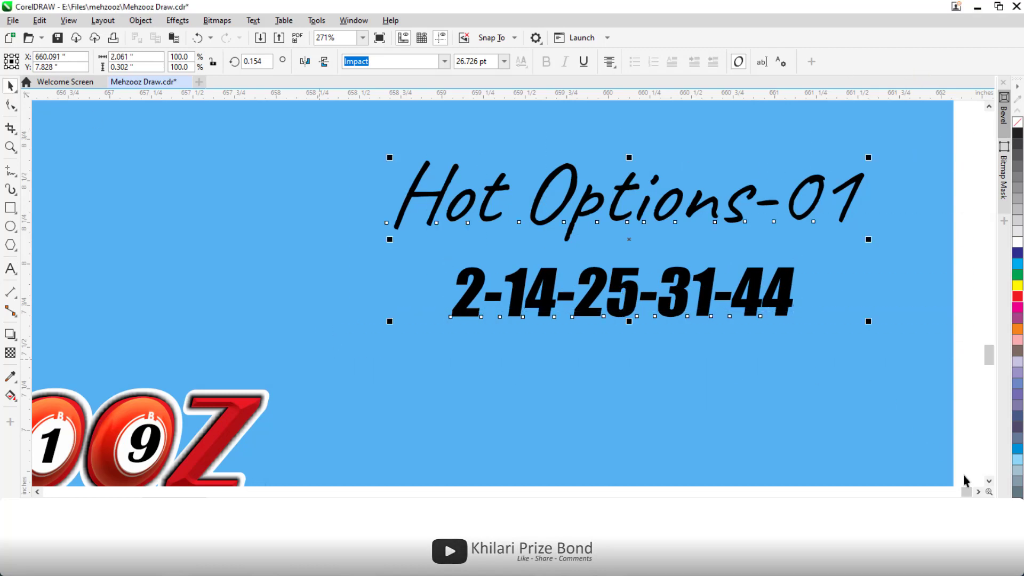
scroll(987, 480, down, 3)
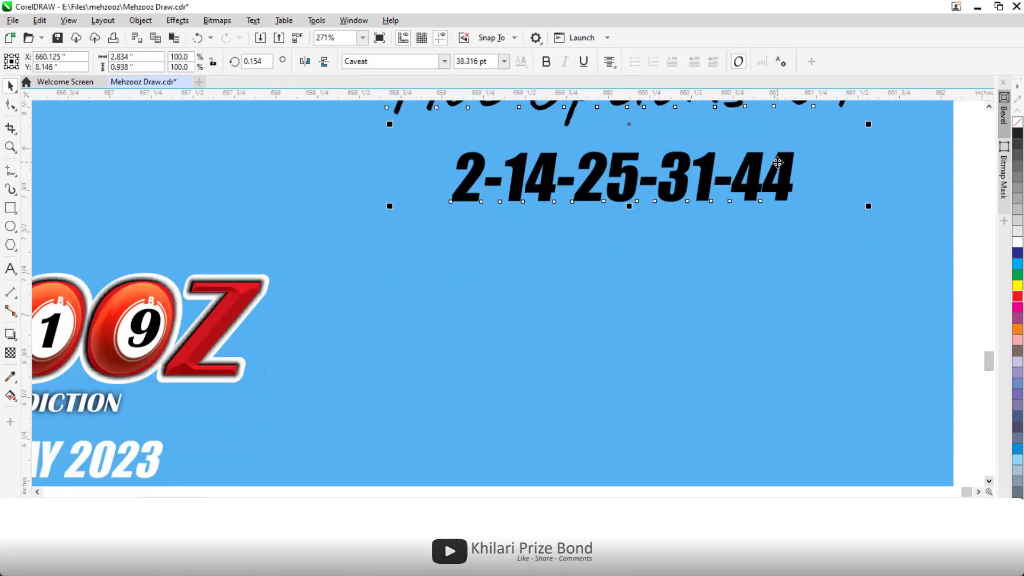